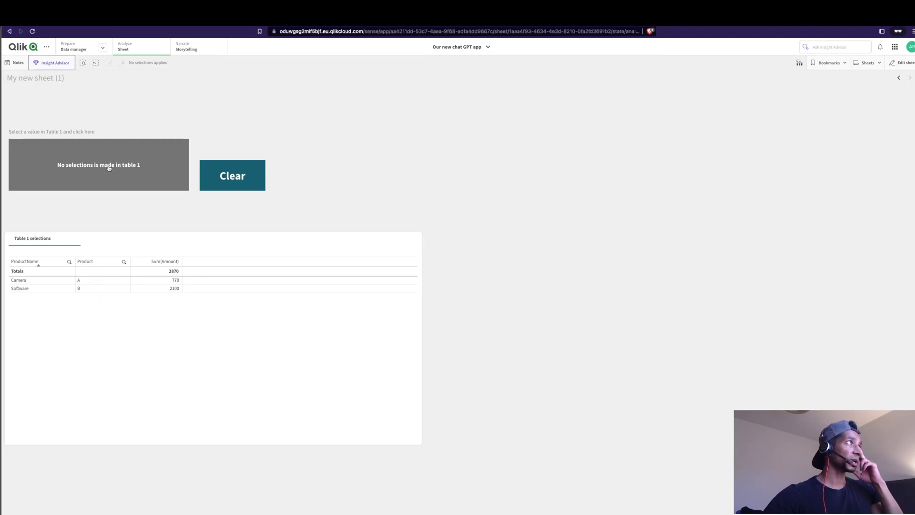
- Demo the finished app: select product B, show its details, then clear the selection
click(84, 288)
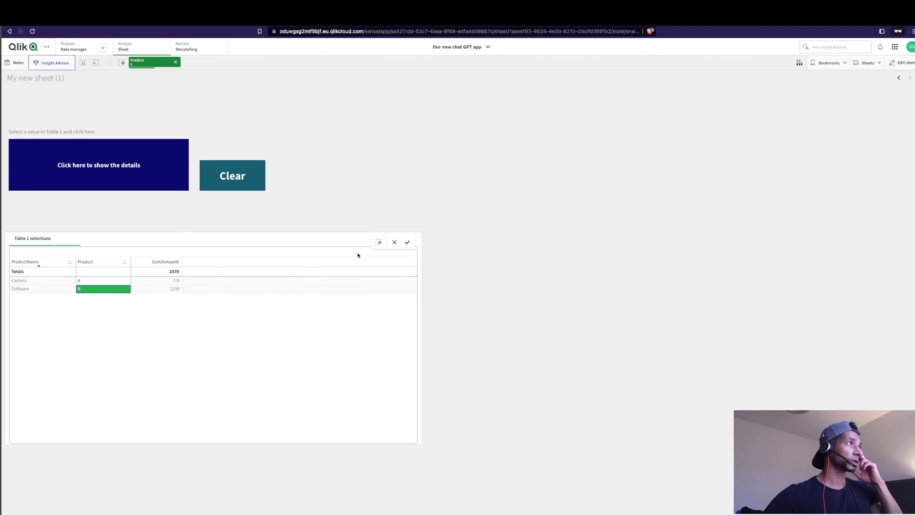
click(408, 242)
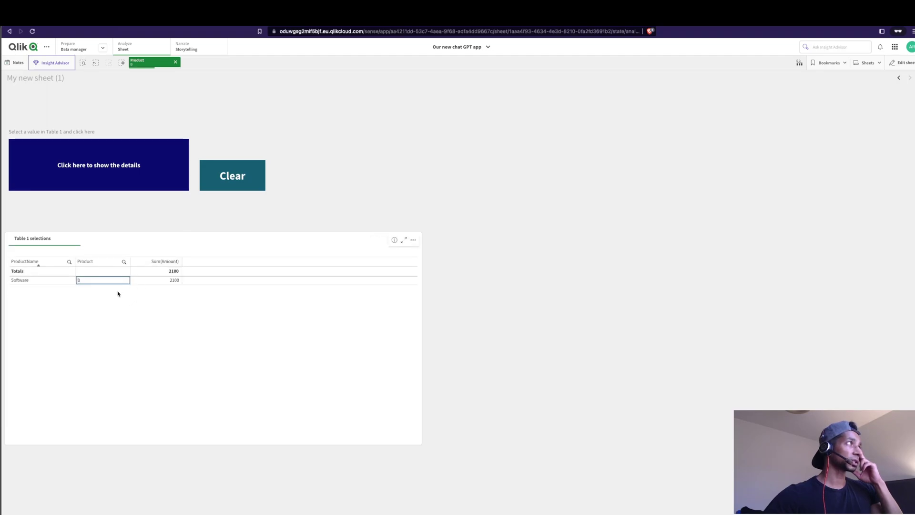
click(102, 171)
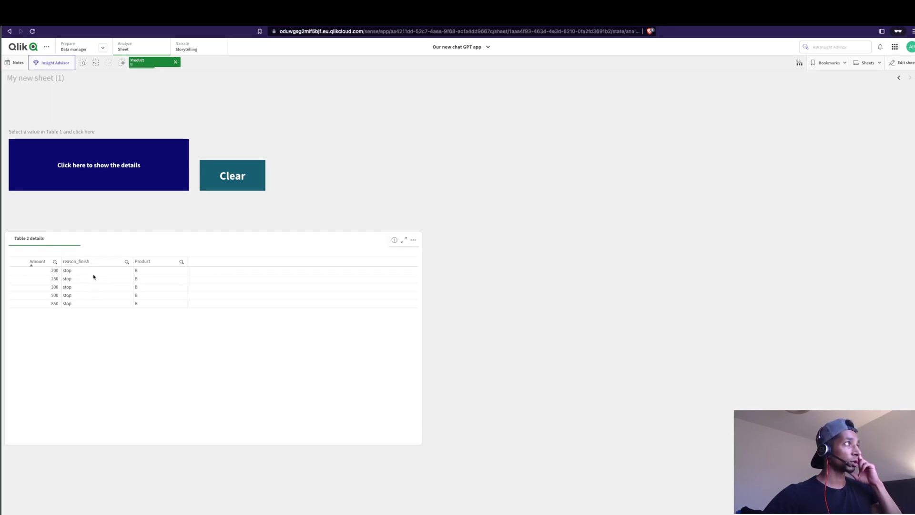
click(217, 173)
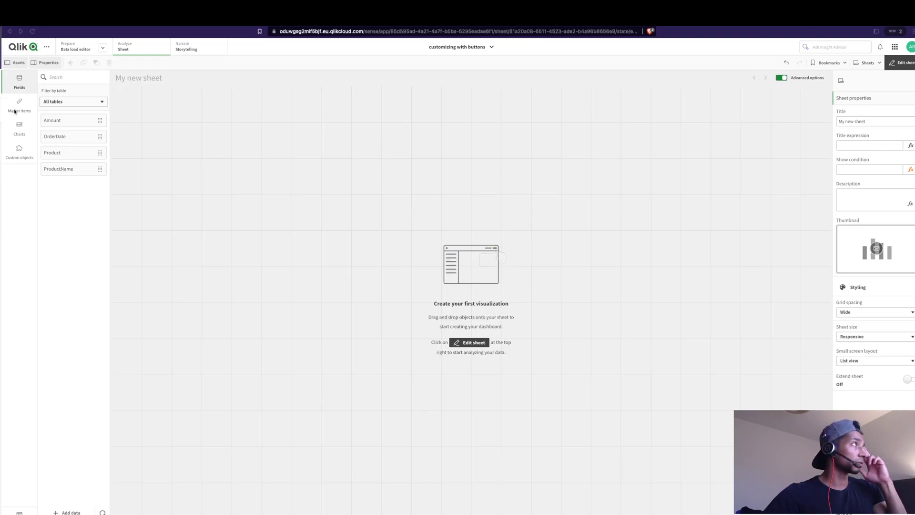
- Drag a Container onto the sheet and stretch its top and bottom edges over the lower-left area
click(22, 128)
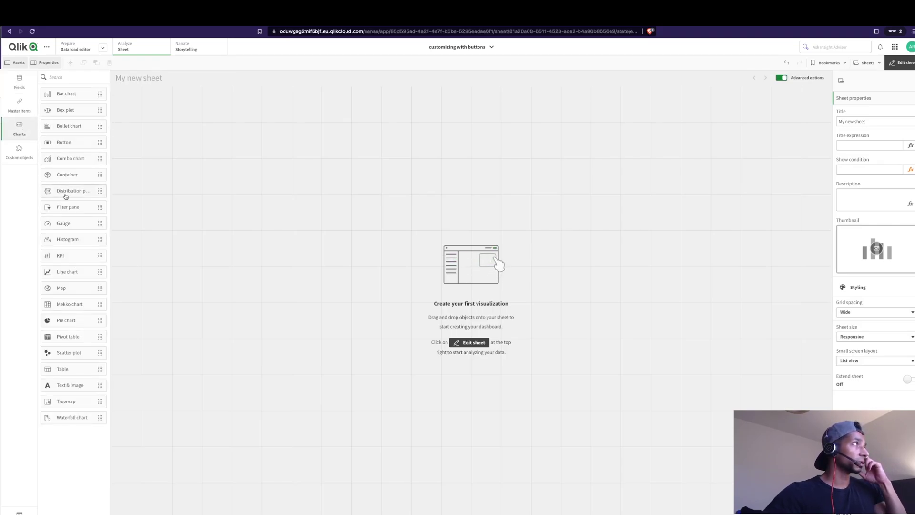
drag(68, 175, 292, 377)
click(290, 89)
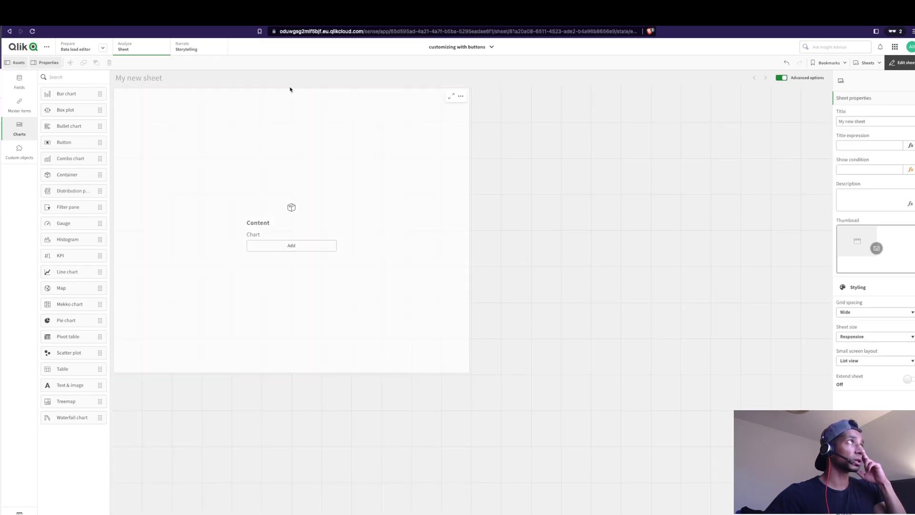
drag(292, 88, 296, 196)
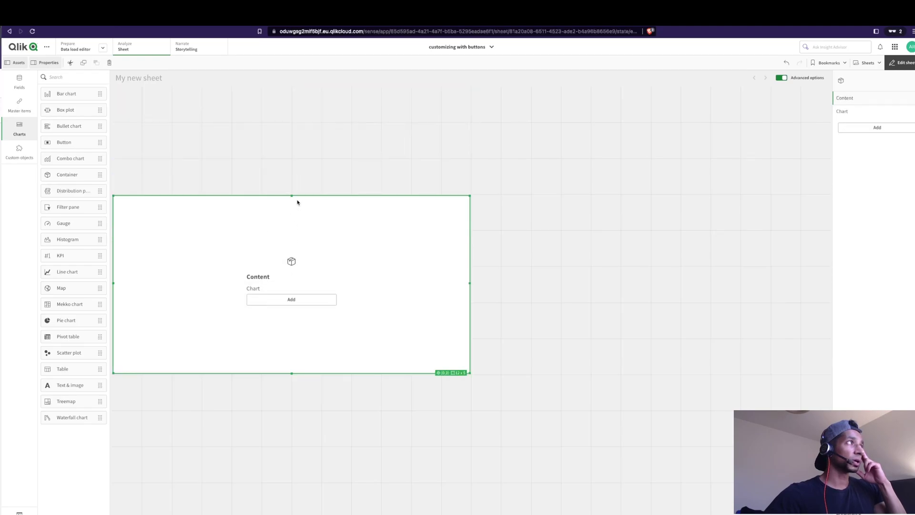
drag(290, 377, 292, 451)
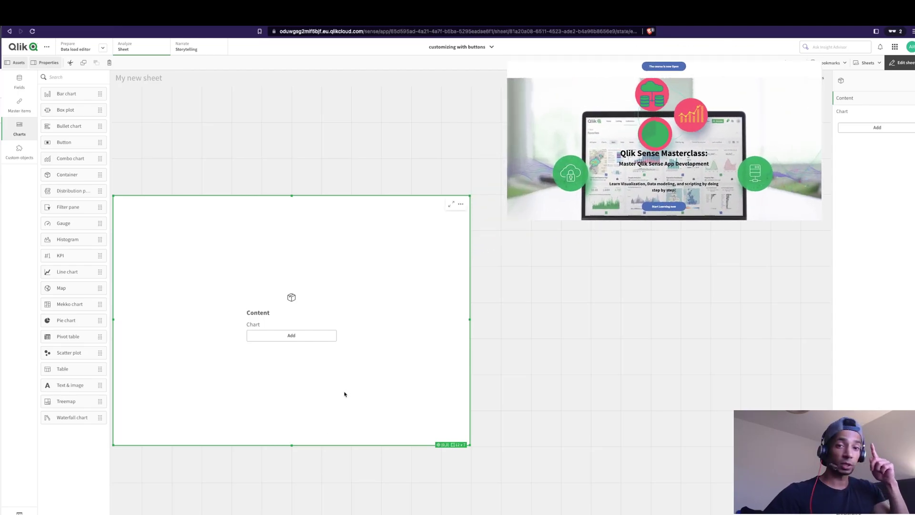
mouse_move(114, 318)
mouse_down()
mouse_move(137, 319)
mouse_move(128, 321)
mouse_up()
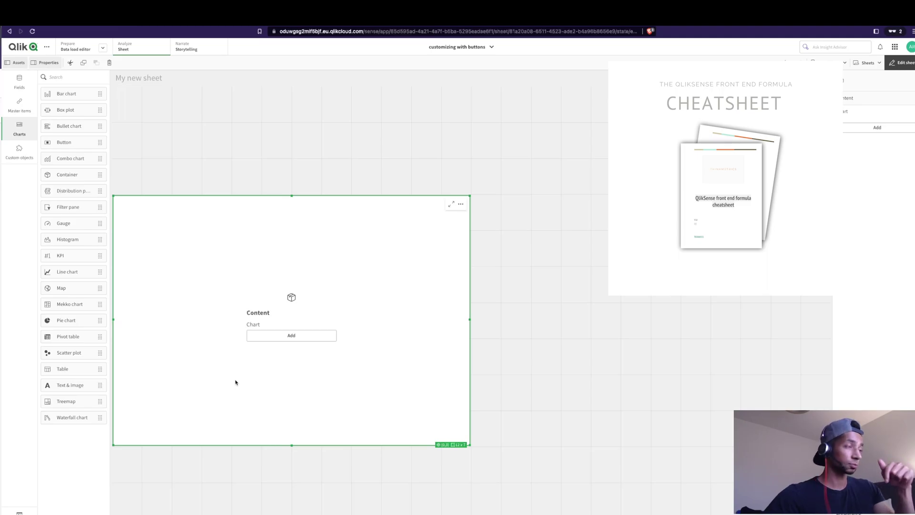
- Add two Table charts to the container
click(292, 335)
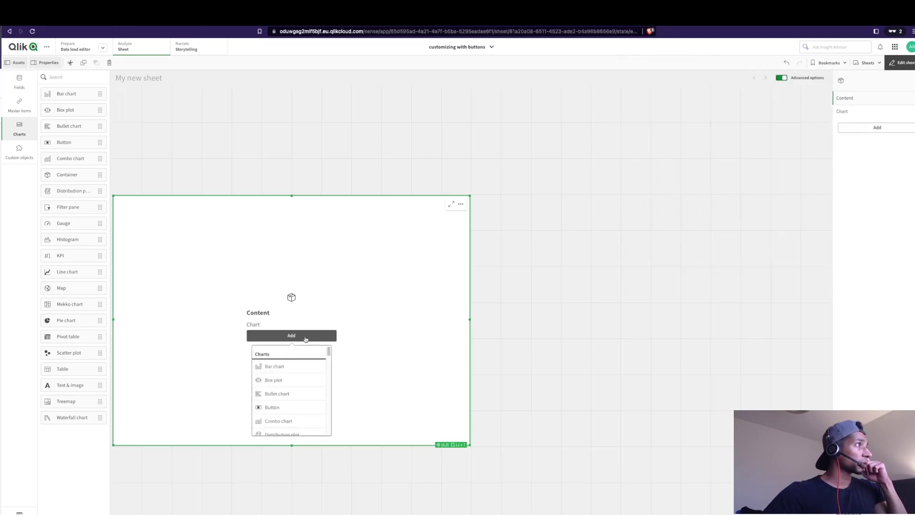
scroll(287, 398, down, 8)
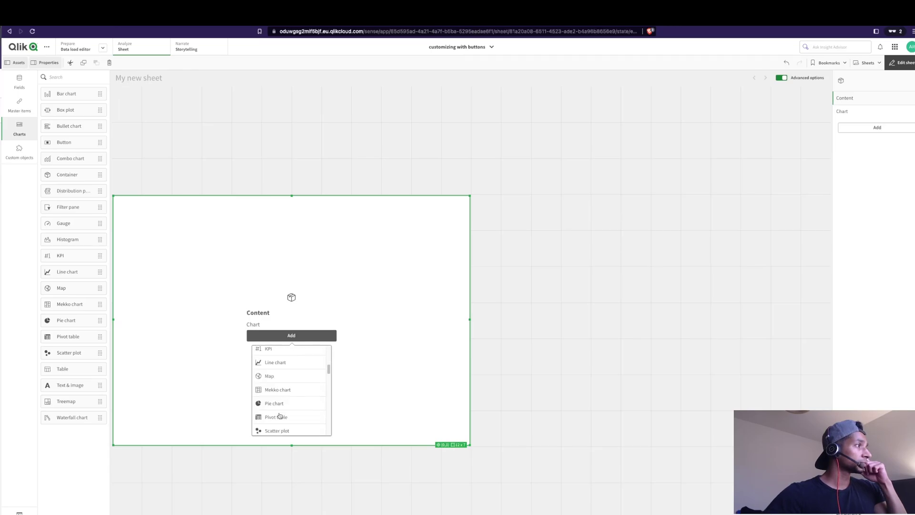
click(279, 405)
click(877, 144)
click(860, 201)
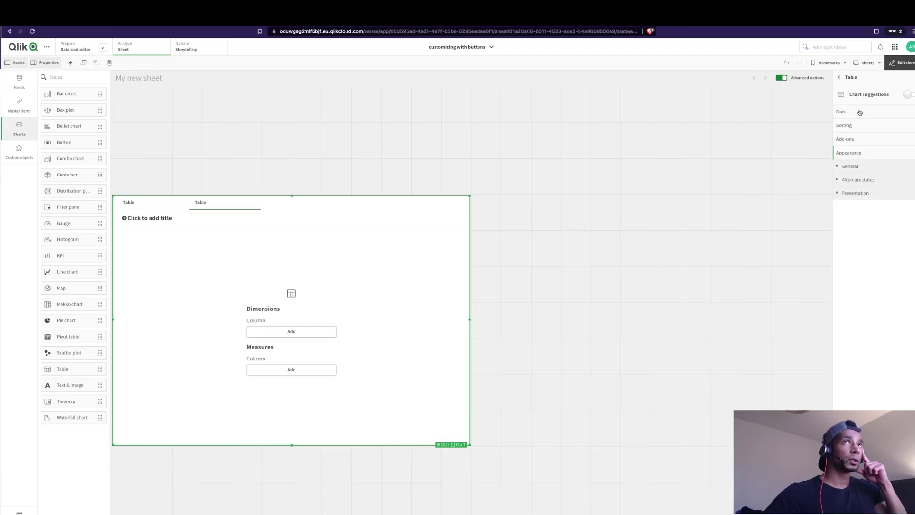
click(841, 80)
- Label the container tables 'Table 1 selections' and 'Table 2 details'
click(877, 128)
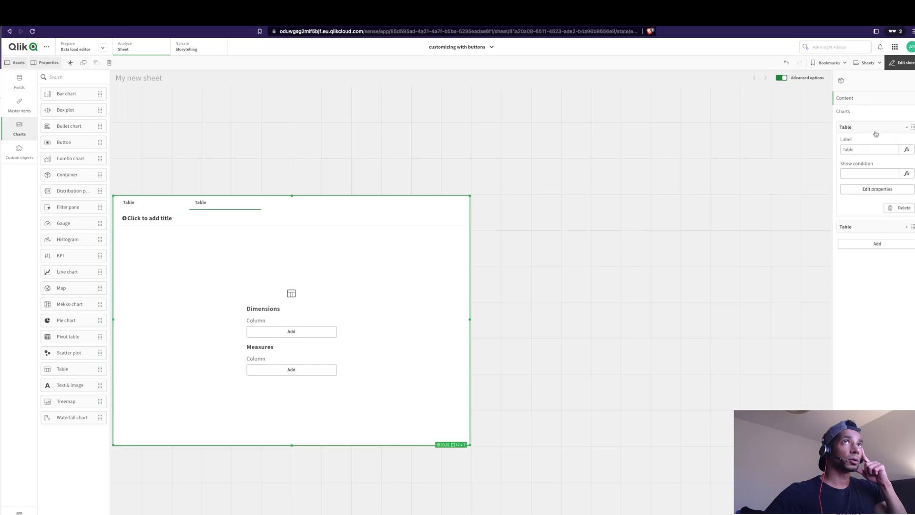
click(870, 149)
text(1)
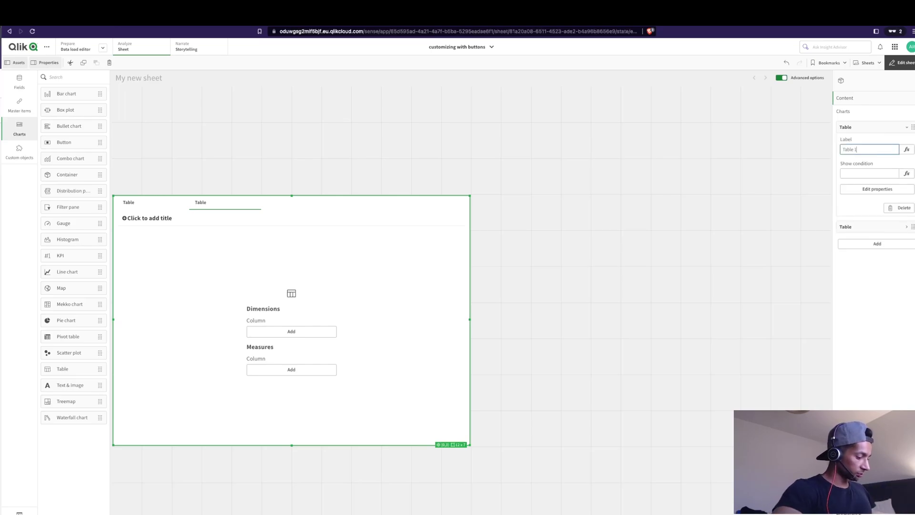
text( selection)
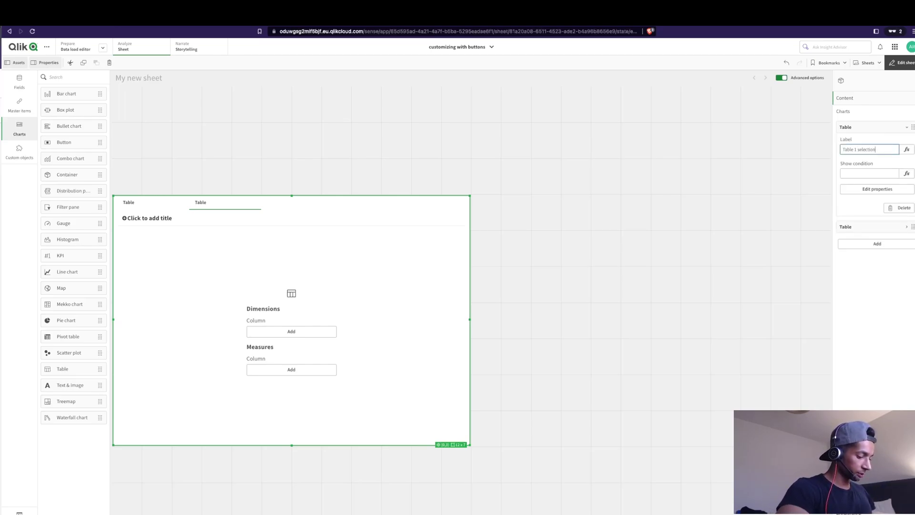
text(s)
click(847, 227)
click(871, 249)
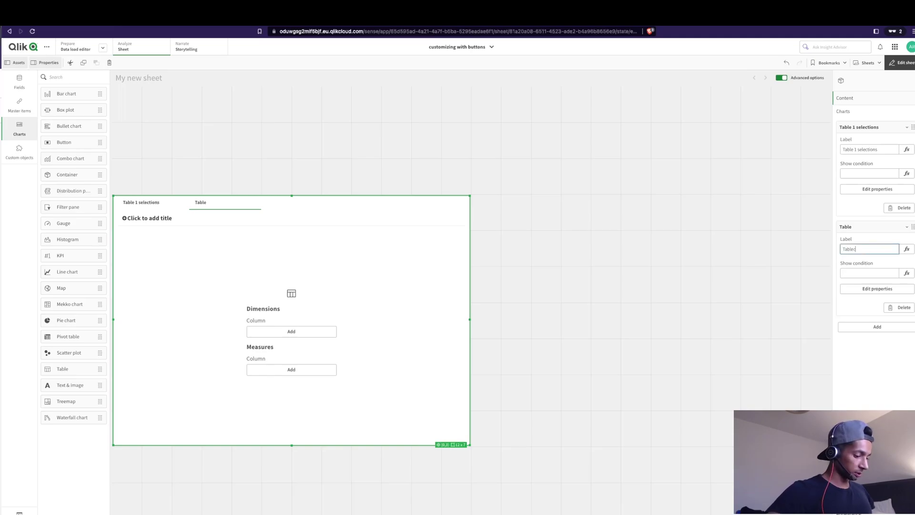
text(2 details)
key(Return)
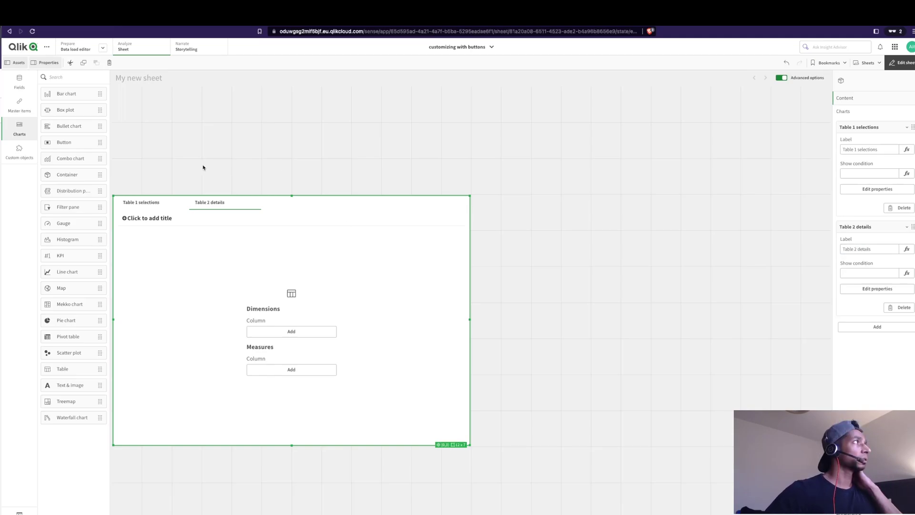
click(152, 202)
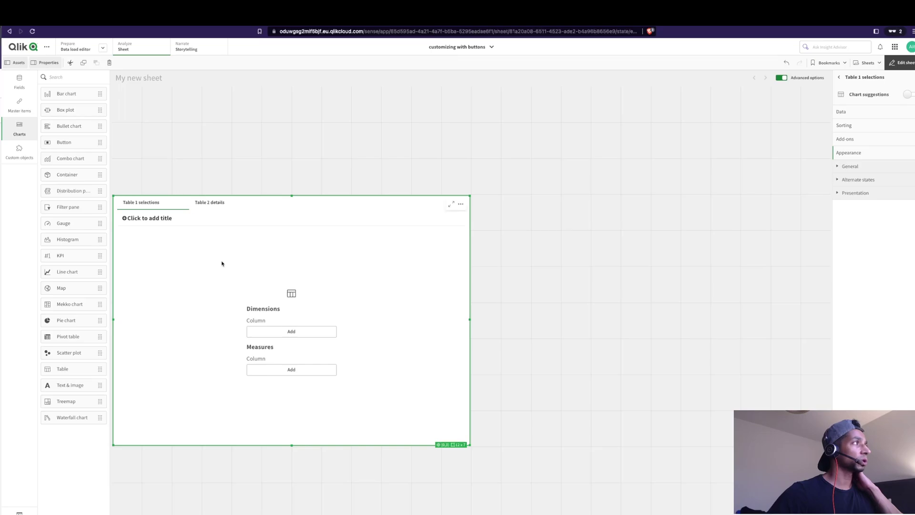
- Give the Table 1 selections table Product and ProductName columns
click(309, 331)
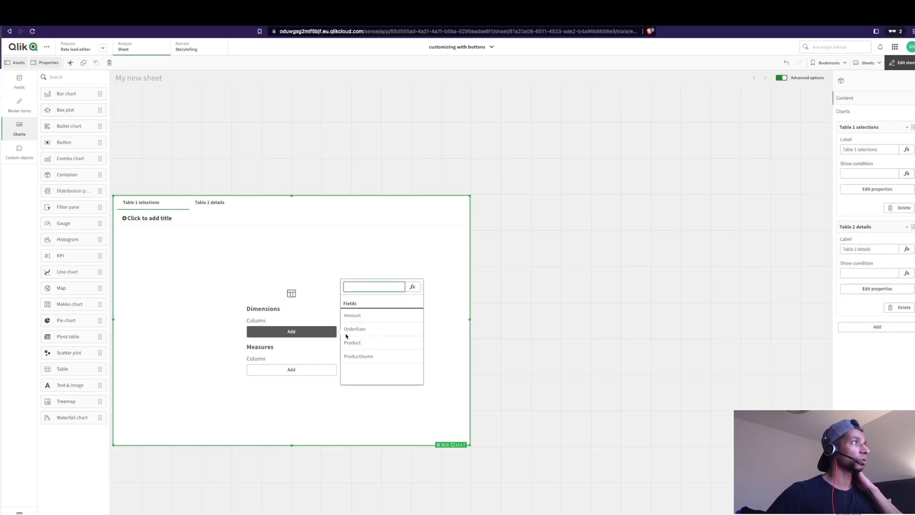
click(359, 352)
click(877, 152)
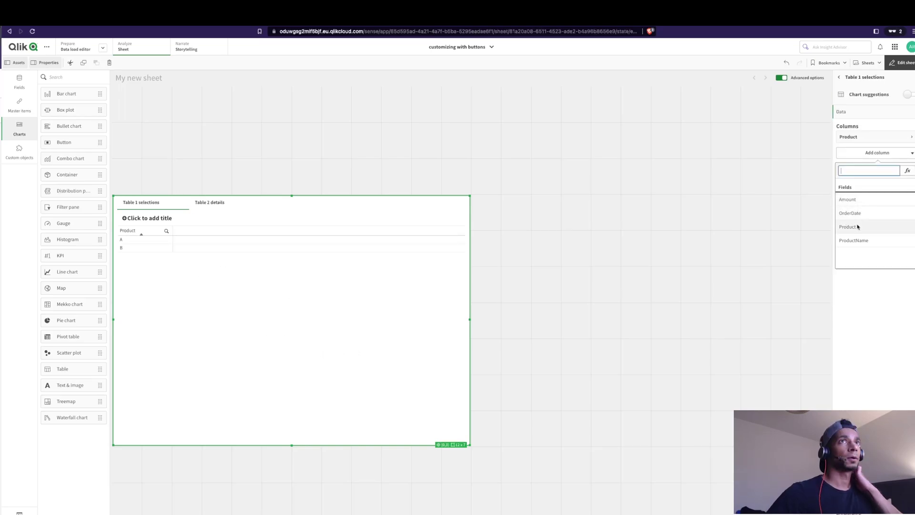
click(858, 241)
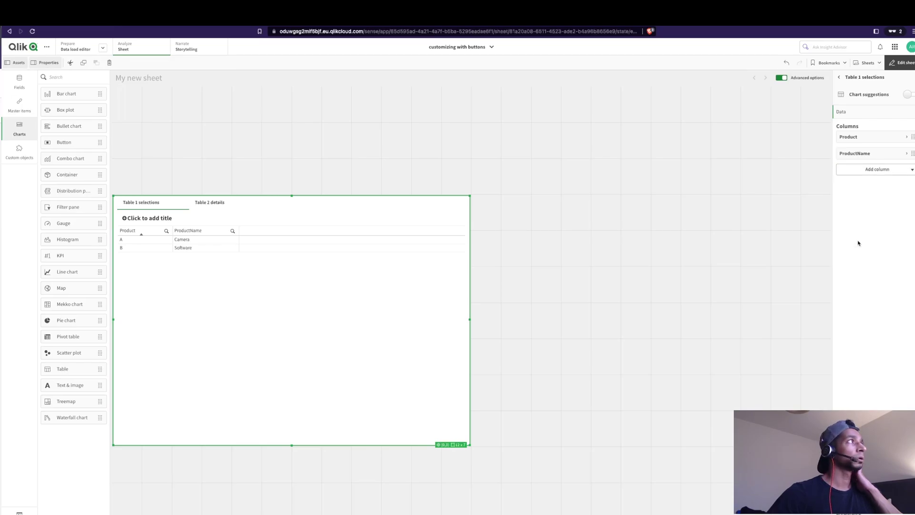
click(840, 78)
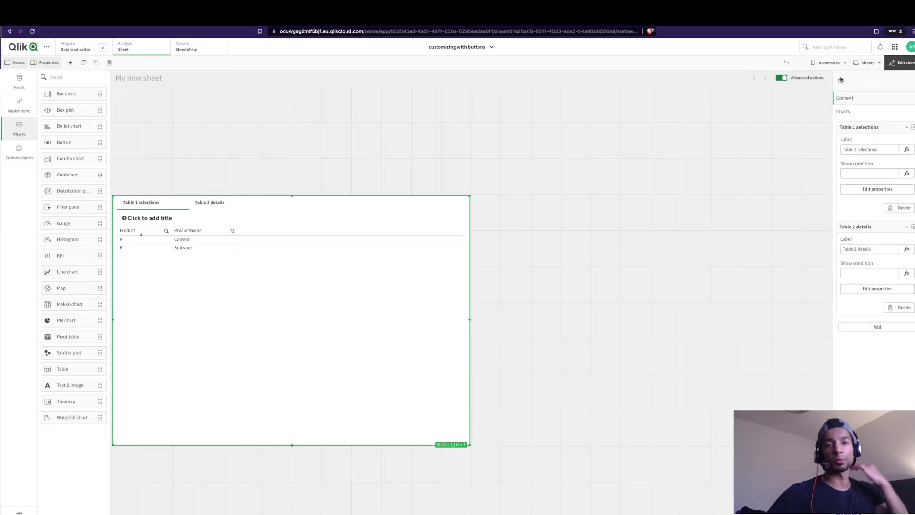
click(861, 129)
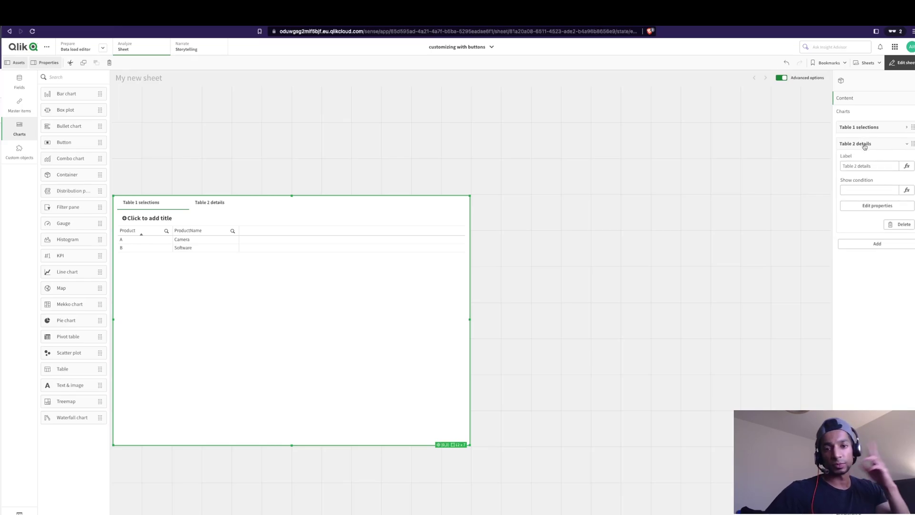
- Add Product and OrderDate dimension columns to the Table 2 details table
click(877, 208)
click(878, 137)
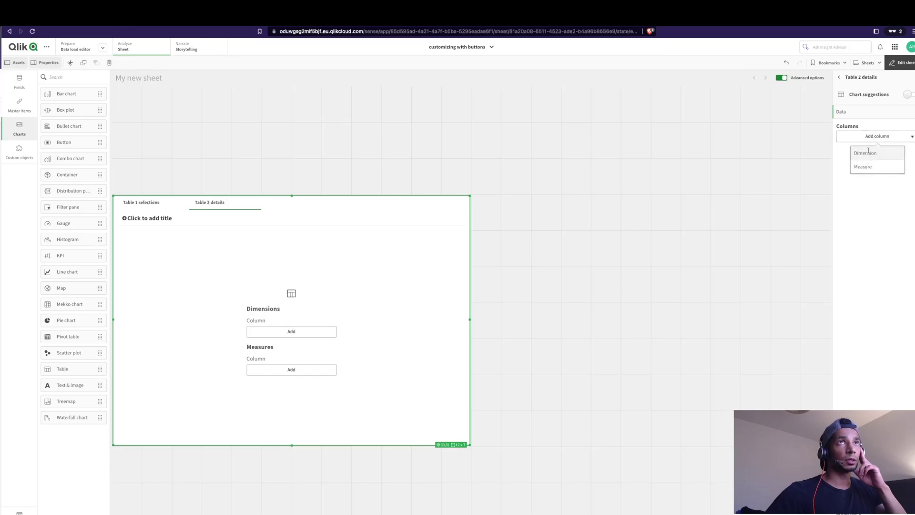
click(870, 154)
click(849, 211)
click(863, 152)
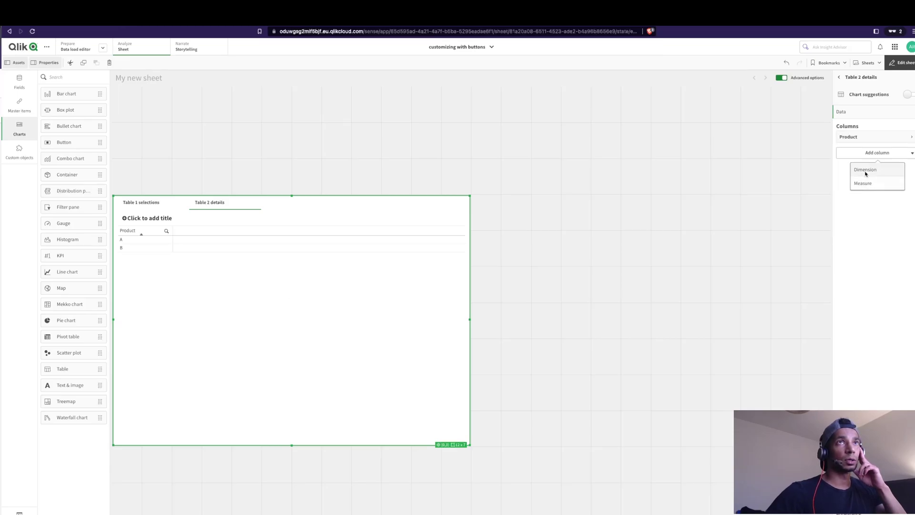
click(864, 170)
click(854, 213)
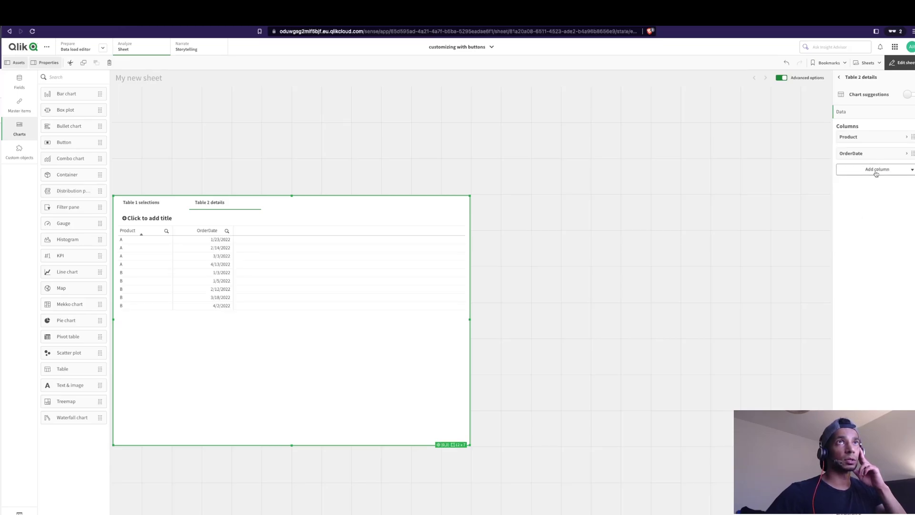
- Add a Sum(Amount) measure and a ProductName column to Table 2 details, then finish editing
click(878, 170)
click(871, 200)
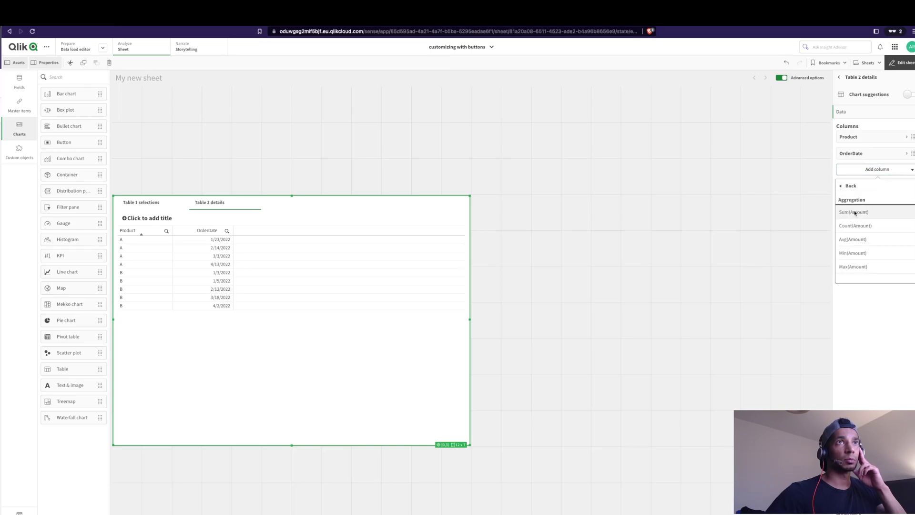
click(855, 212)
click(877, 186)
click(864, 202)
click(865, 271)
click(906, 65)
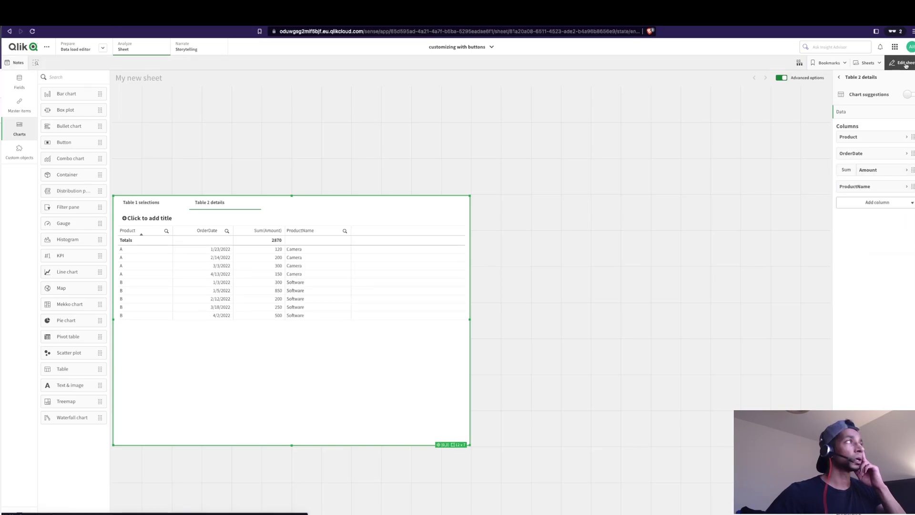
click(71, 209)
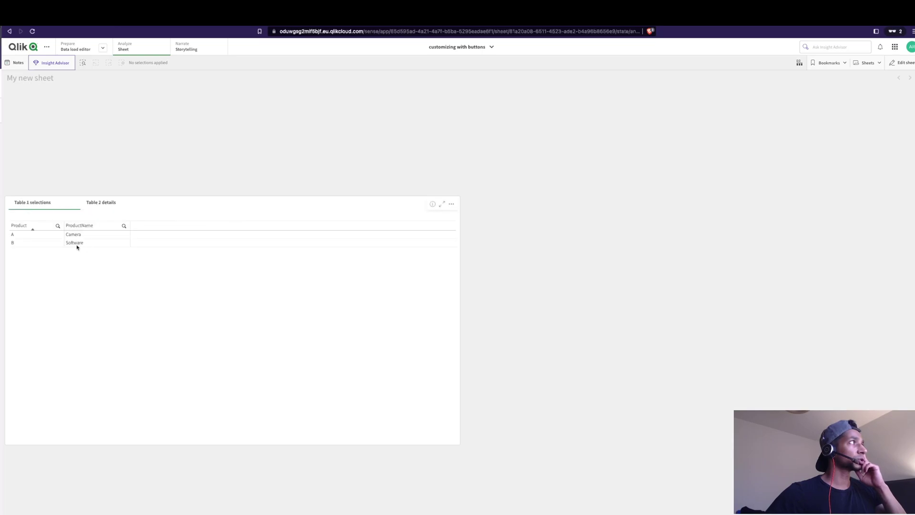
- Check both tabs with Product A selected and after clearing it, then resume editing
click(23, 236)
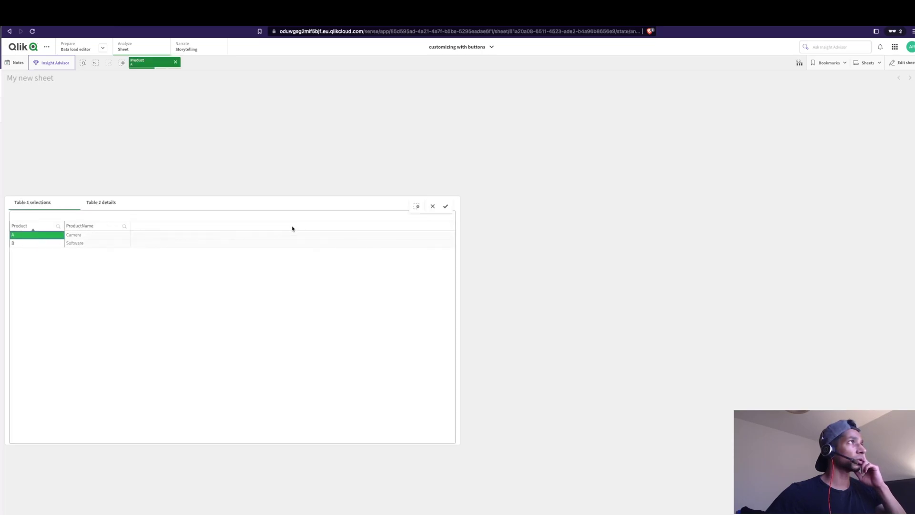
click(445, 206)
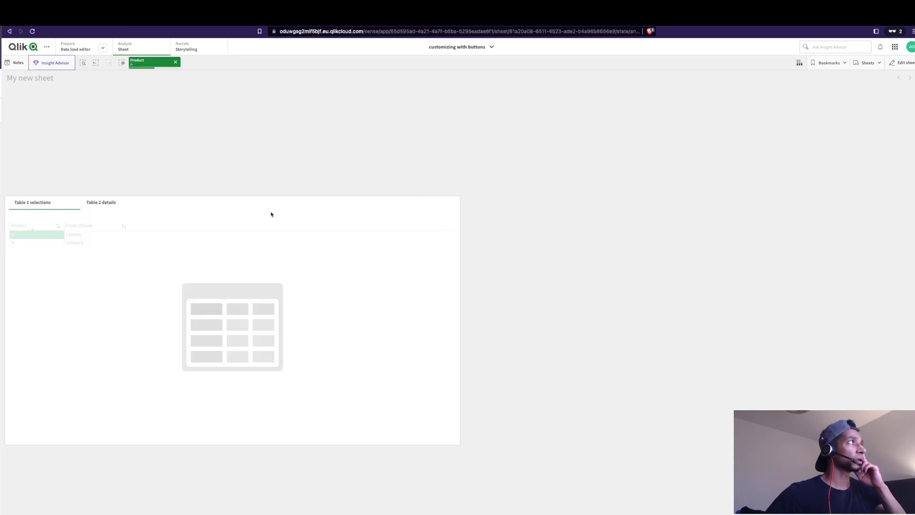
click(84, 202)
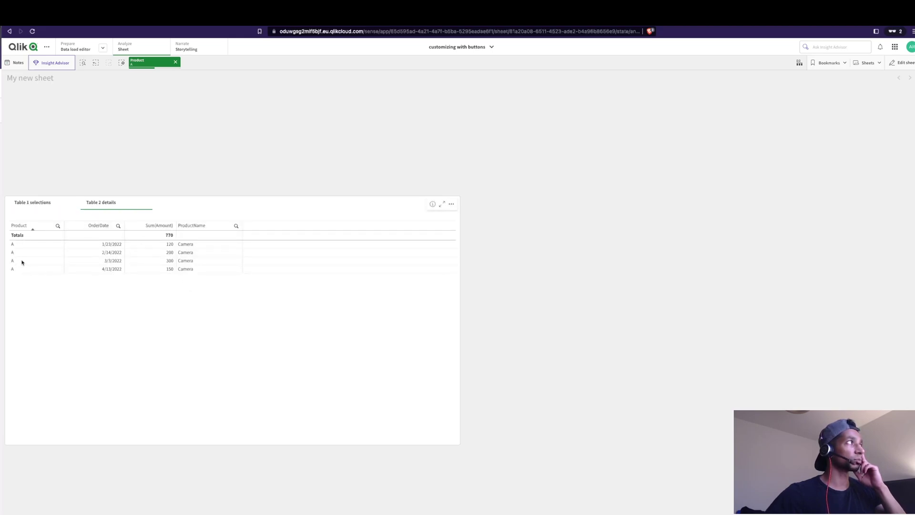
click(37, 203)
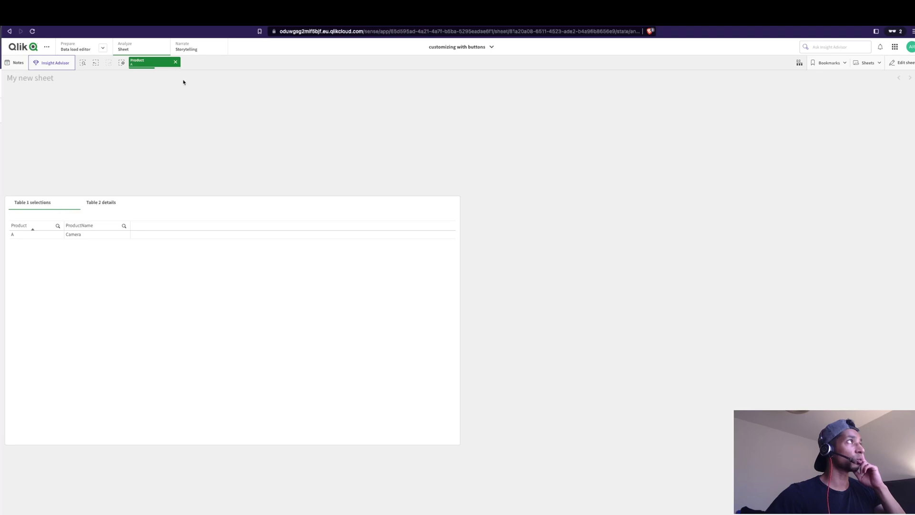
click(175, 62)
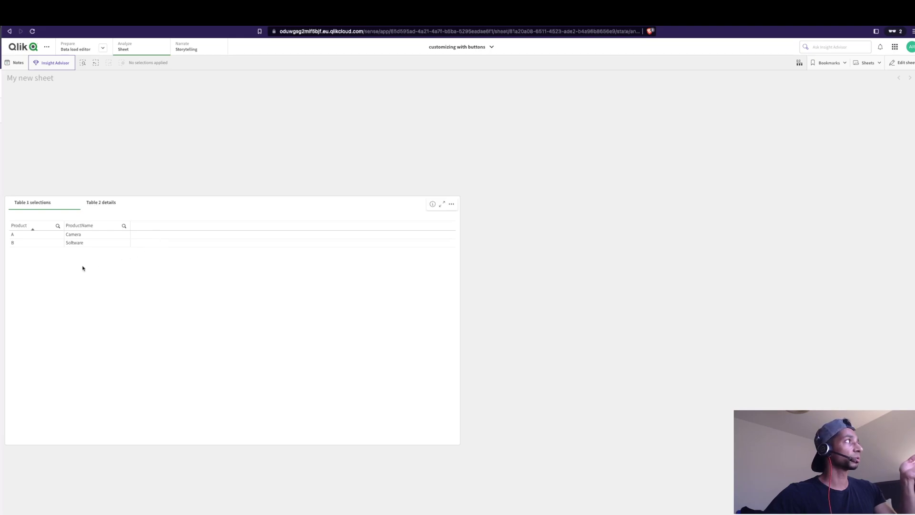
click(115, 204)
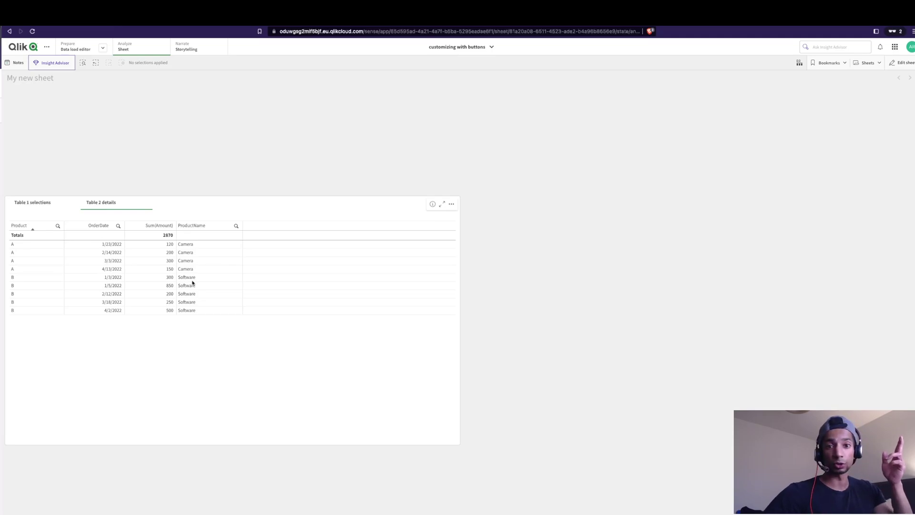
click(36, 201)
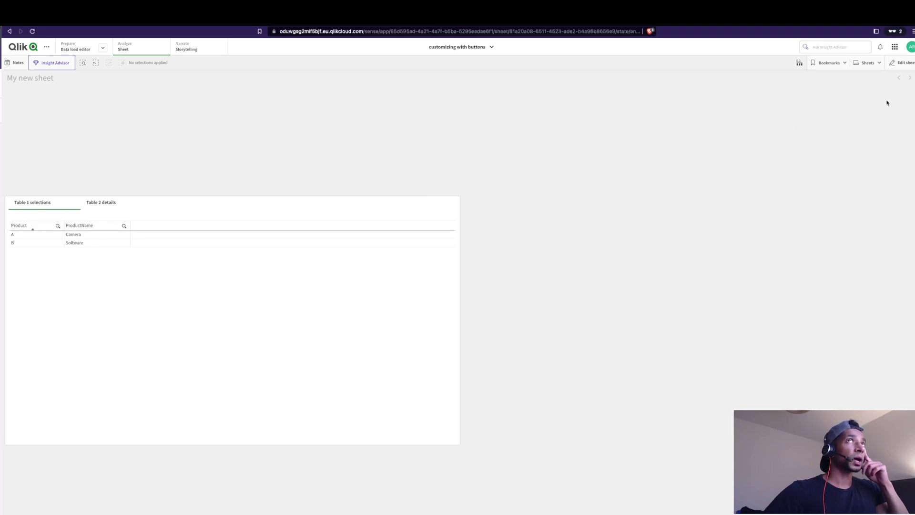
click(898, 66)
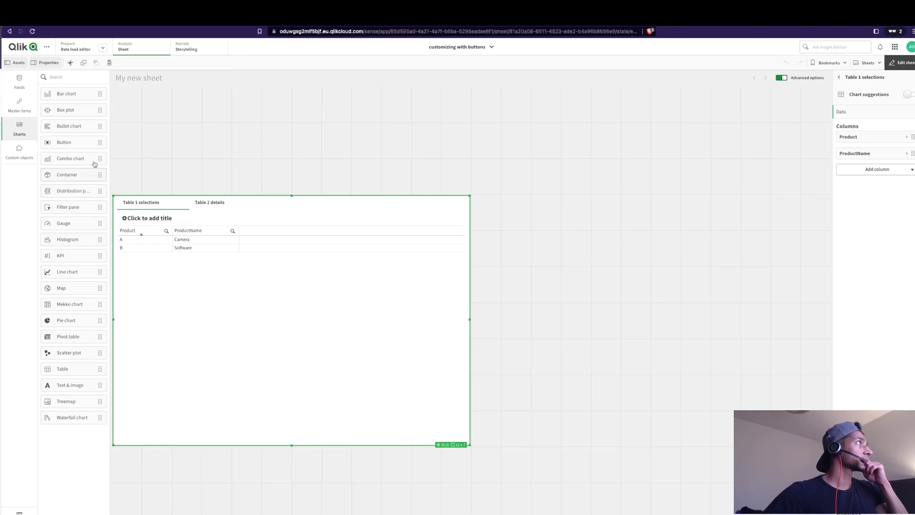
- Add a 6x2 button above the table and a pasted 2x1 copy of it
drag(77, 144, 391, 153)
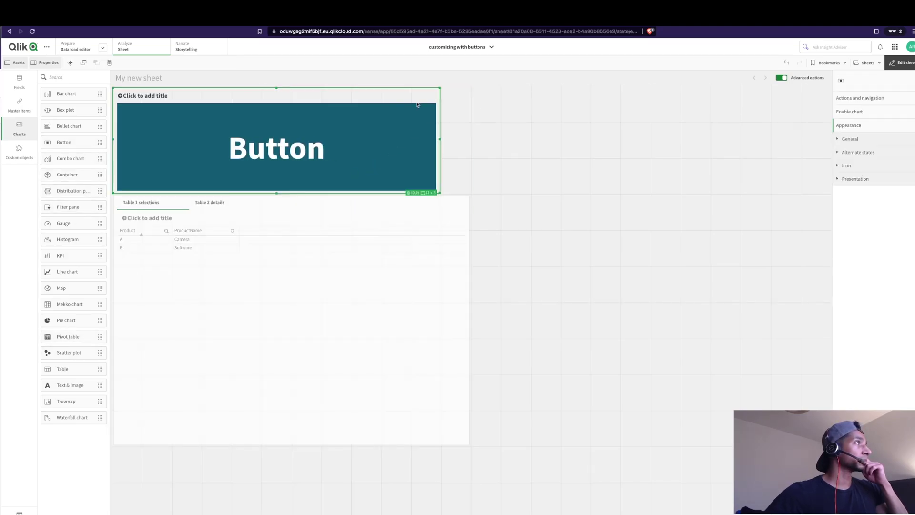
drag(470, 88, 285, 144)
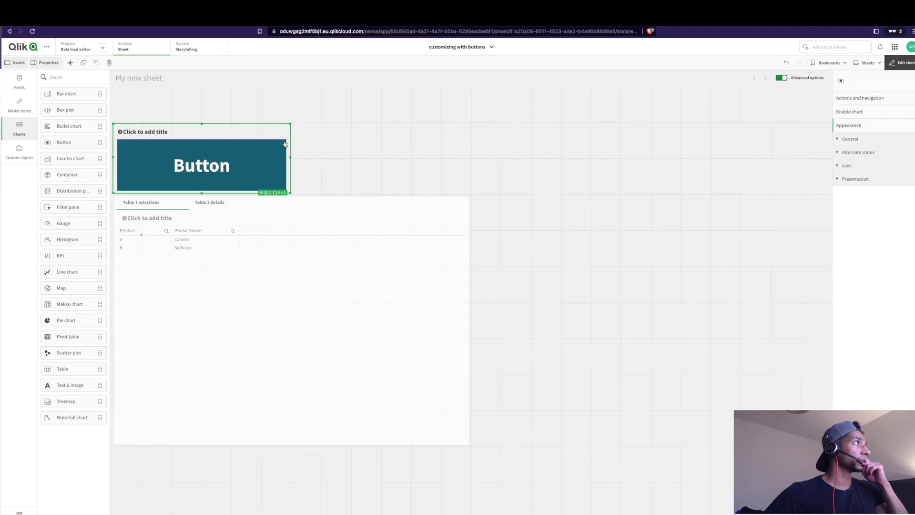
right_click(273, 172)
click(321, 171)
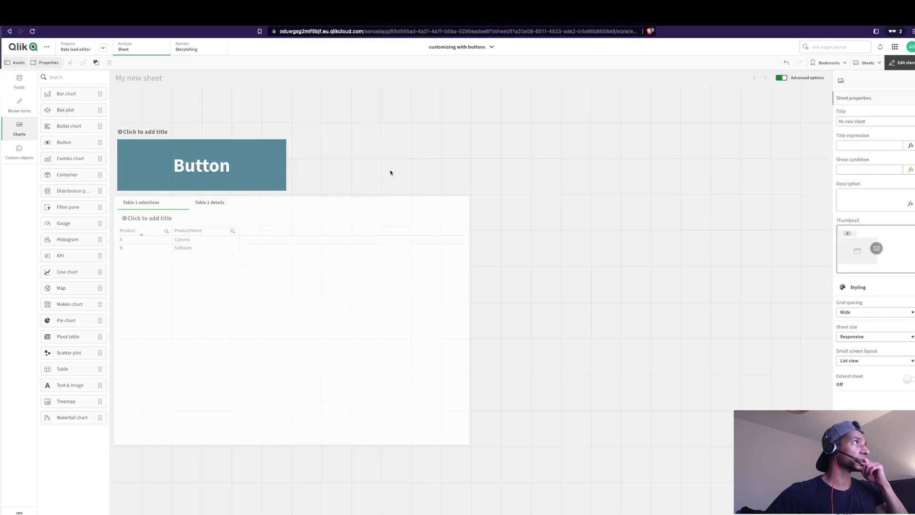
key(ctrl+v)
drag(470, 87, 354, 158)
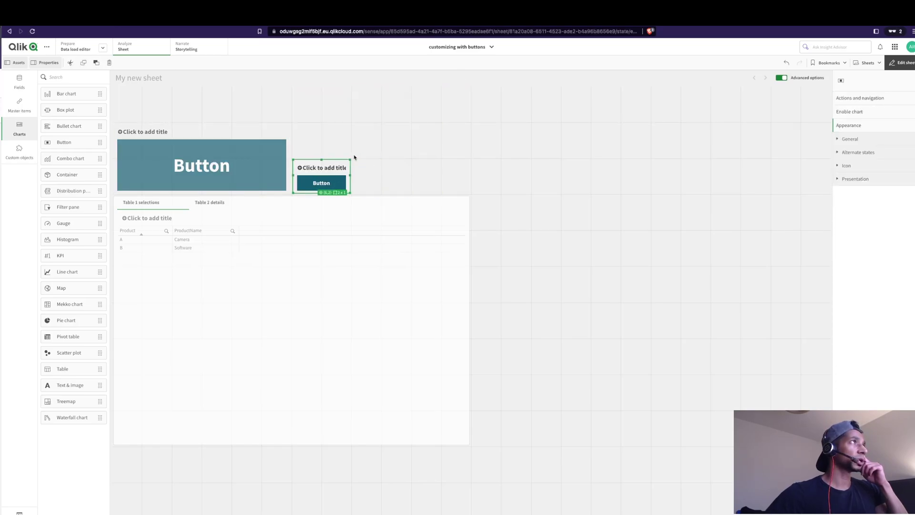
click(397, 175)
click(321, 183)
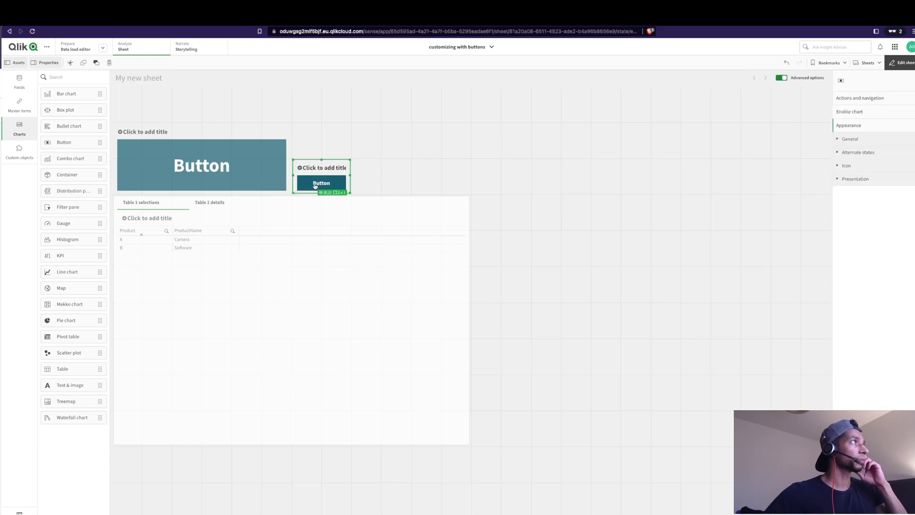
- Preview the buttons, then select the large button and show its action settings
click(893, 62)
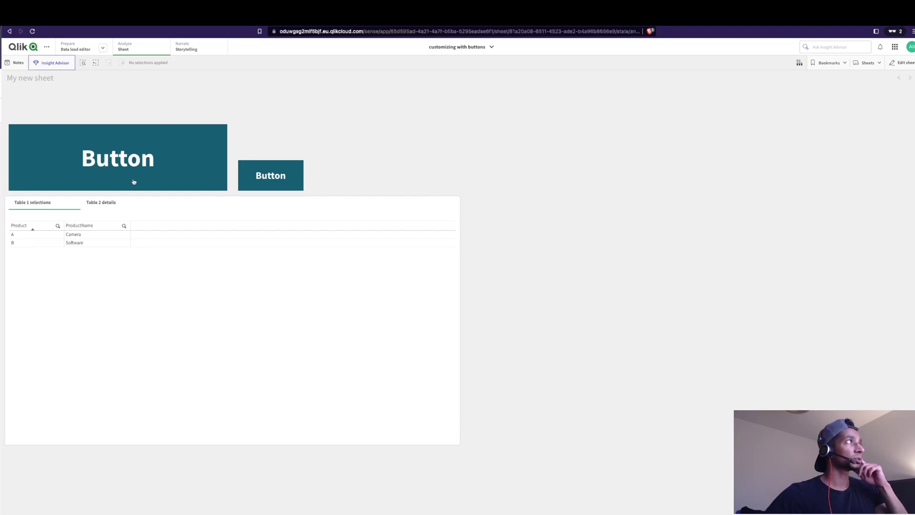
click(906, 62)
click(255, 191)
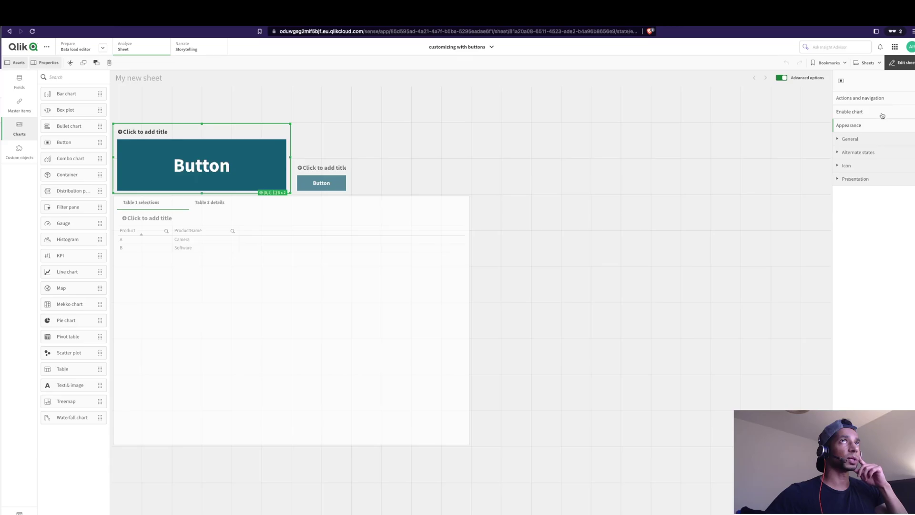
click(850, 99)
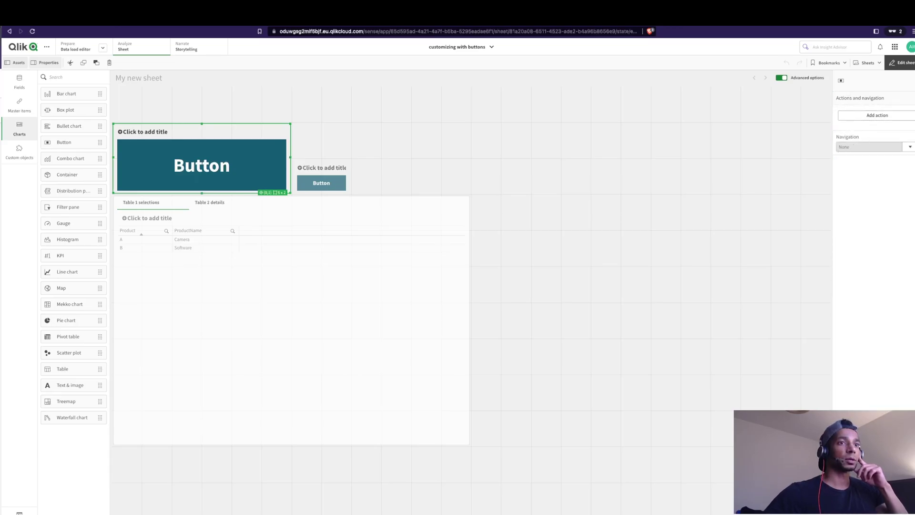
- Set the button label to if(GetSelectedCount(Product)>0,'Click here to see Product detail','Please make a selection in the product first')
click(858, 139)
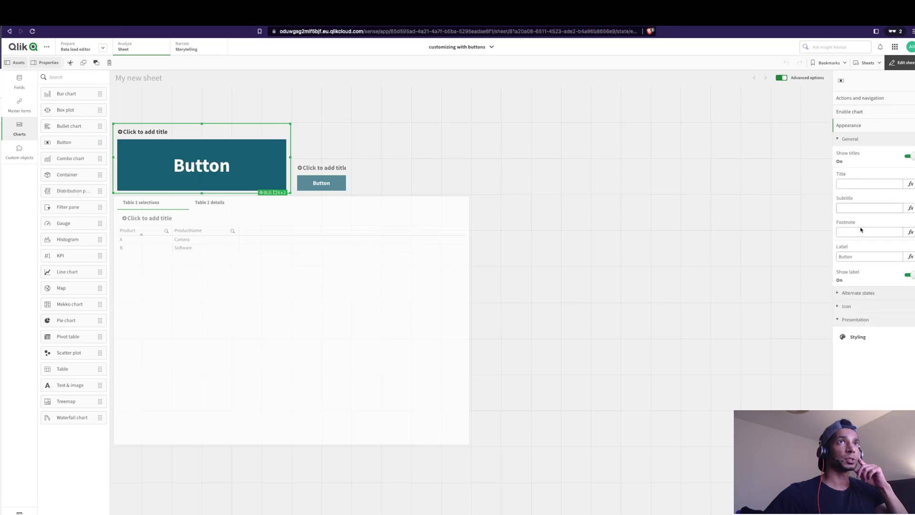
drag(857, 257, 835, 257)
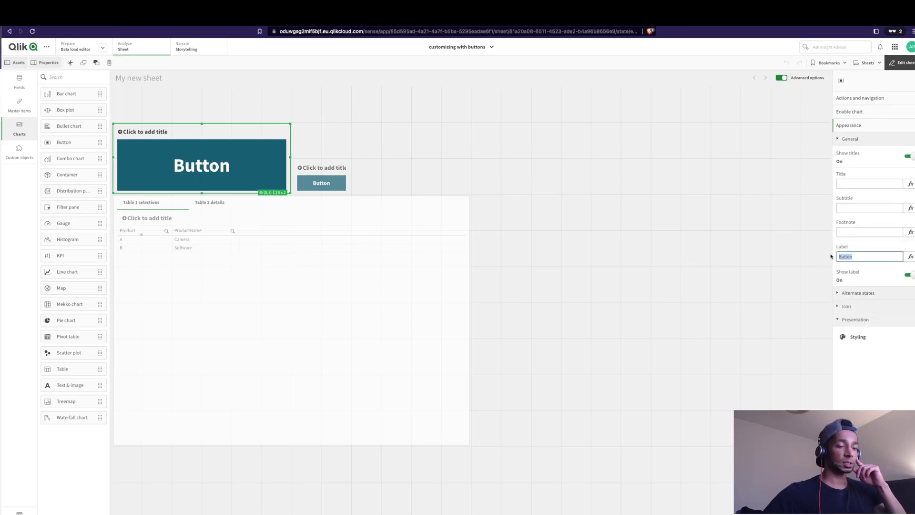
key(BackSpace)
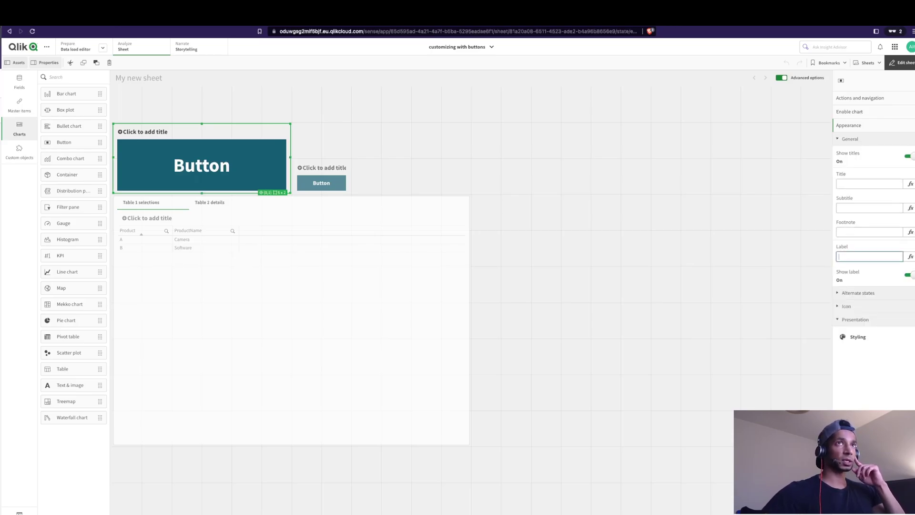
click(911, 258)
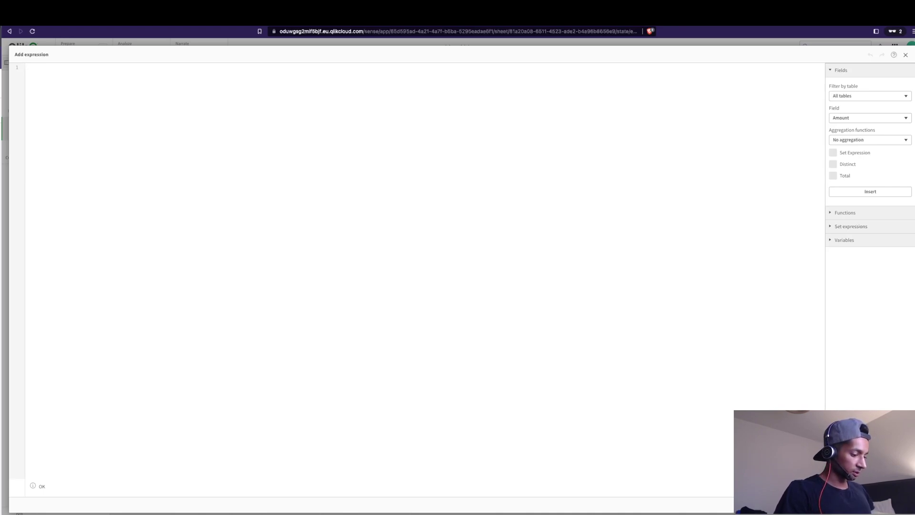
text(if(get)
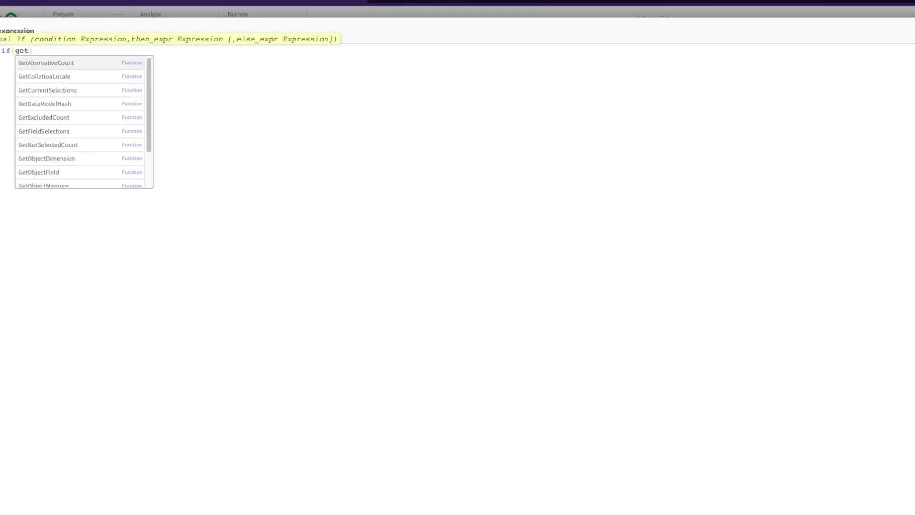
text(se)
key(Return)
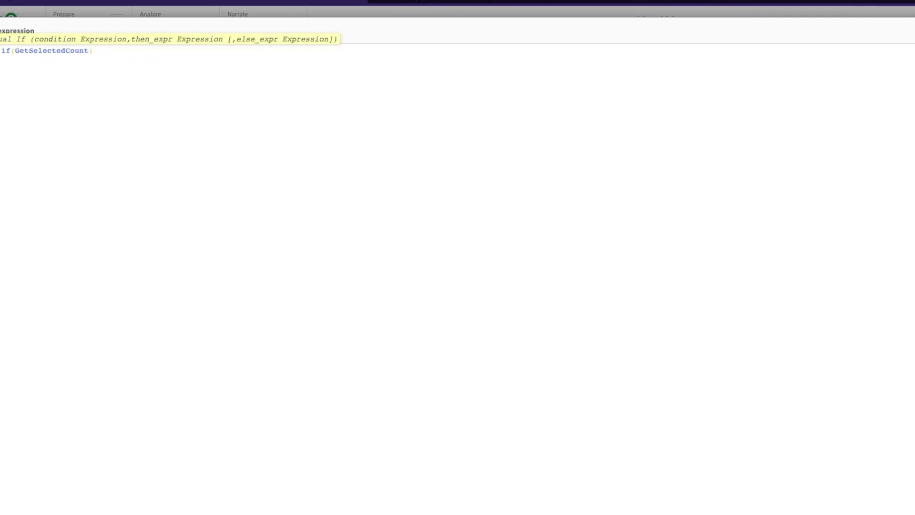
text(())
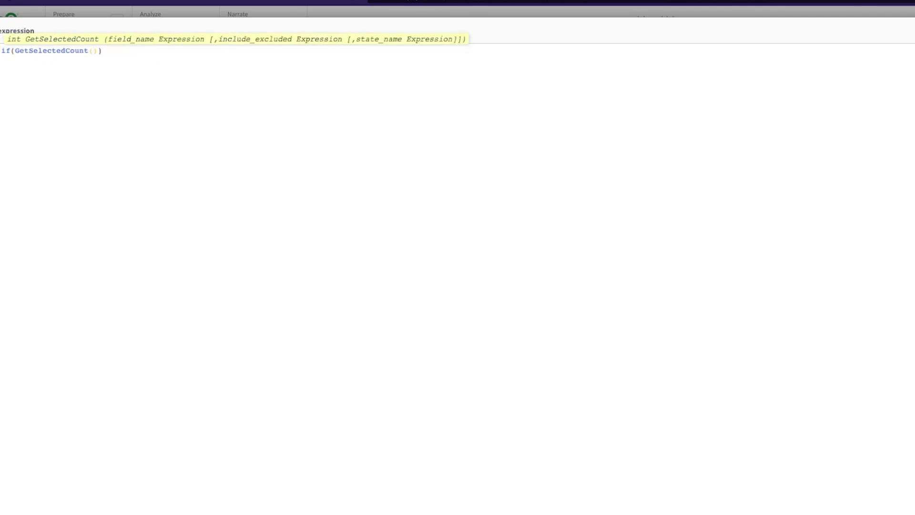
text(pro)
key(Return)
text())
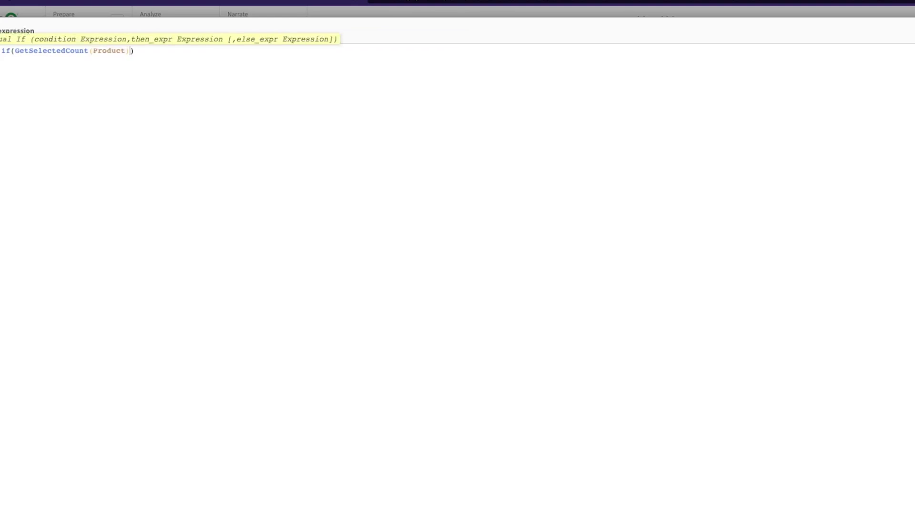
text(>0)
text(, )
text('')
text(Click here to see)
text( Product detail)
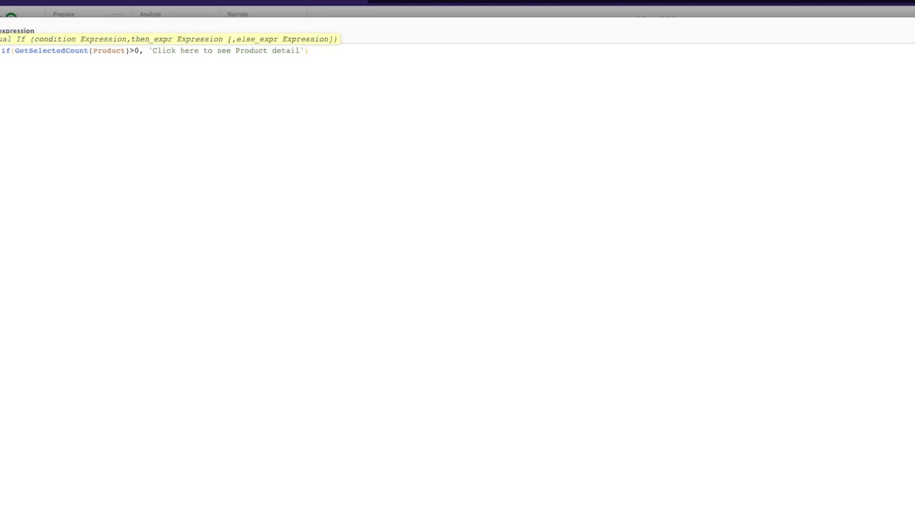
text(,'Please make a selection in the product first)
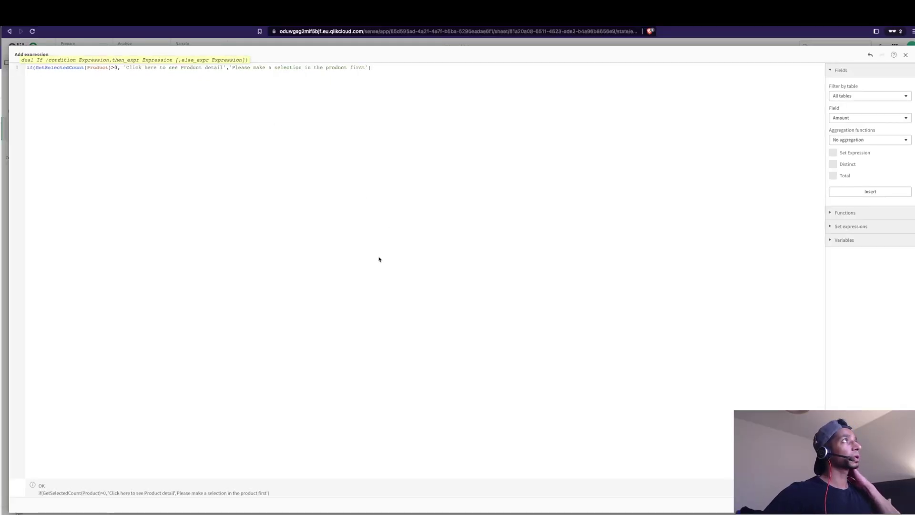
click(891, 505)
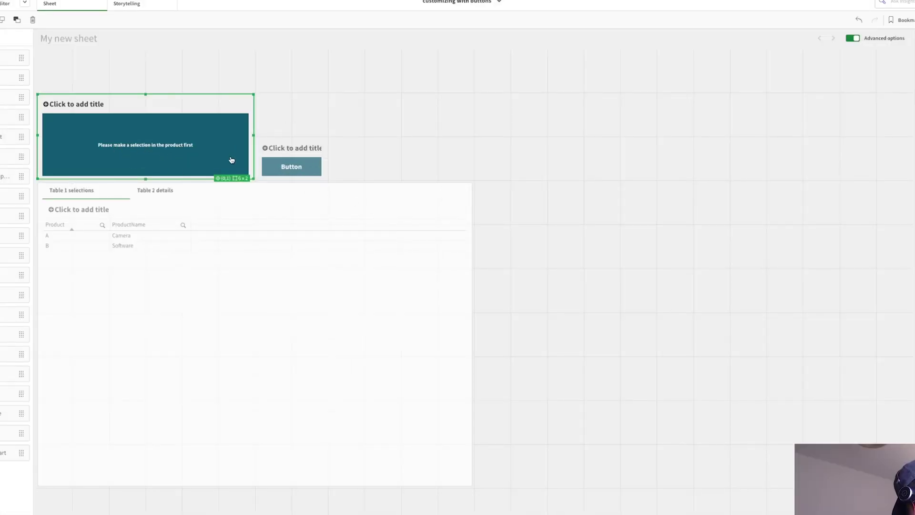
click(67, 245)
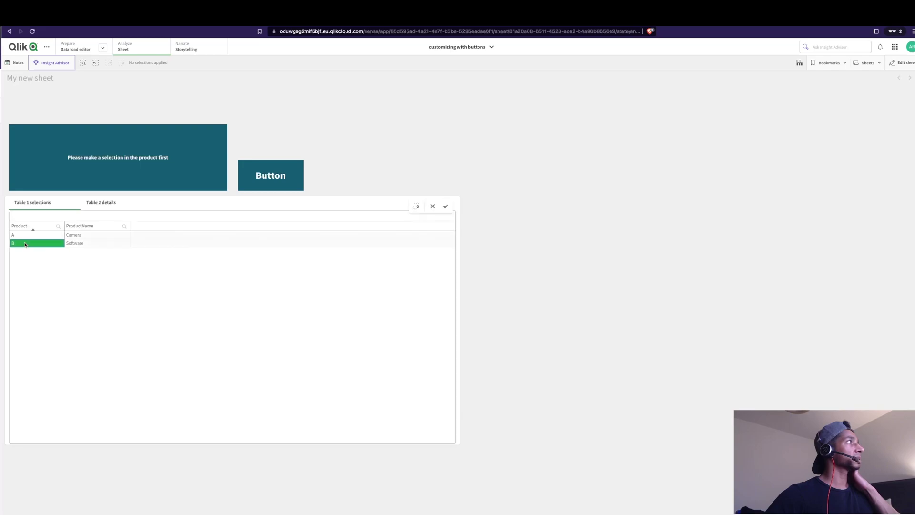
click(445, 206)
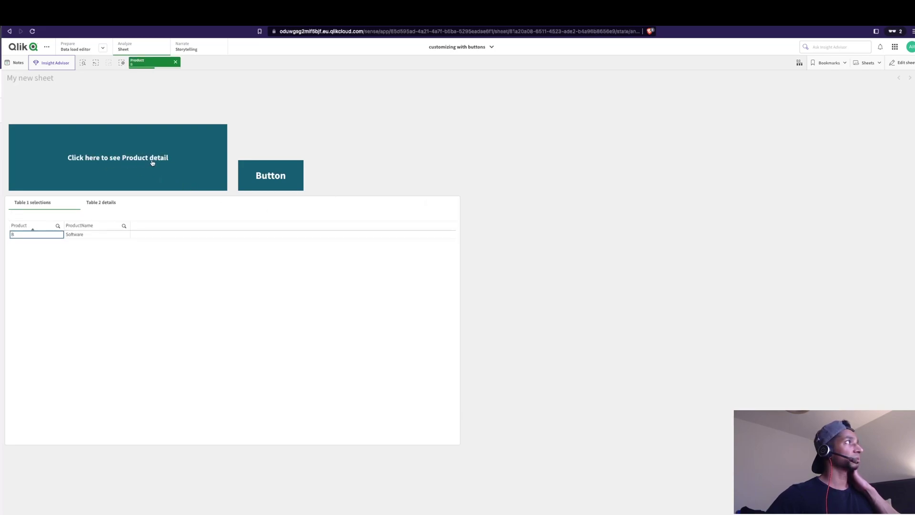
click(175, 62)
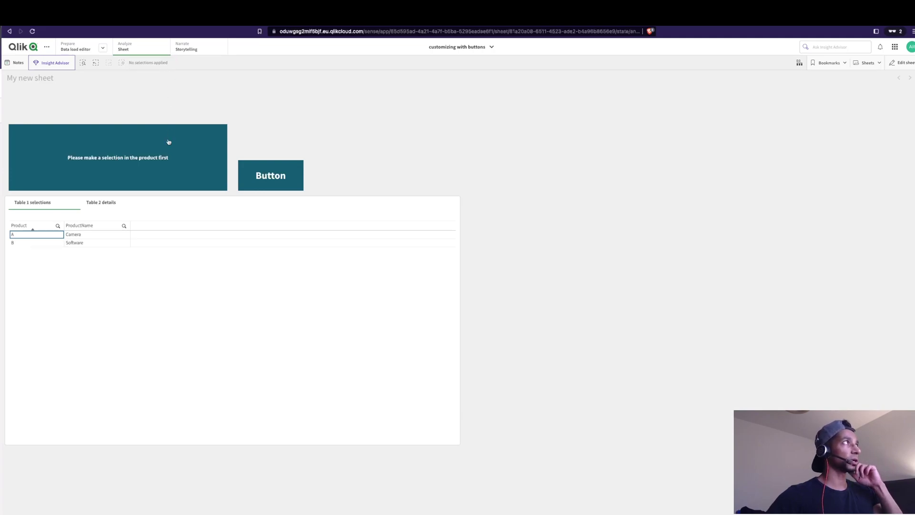
click(899, 63)
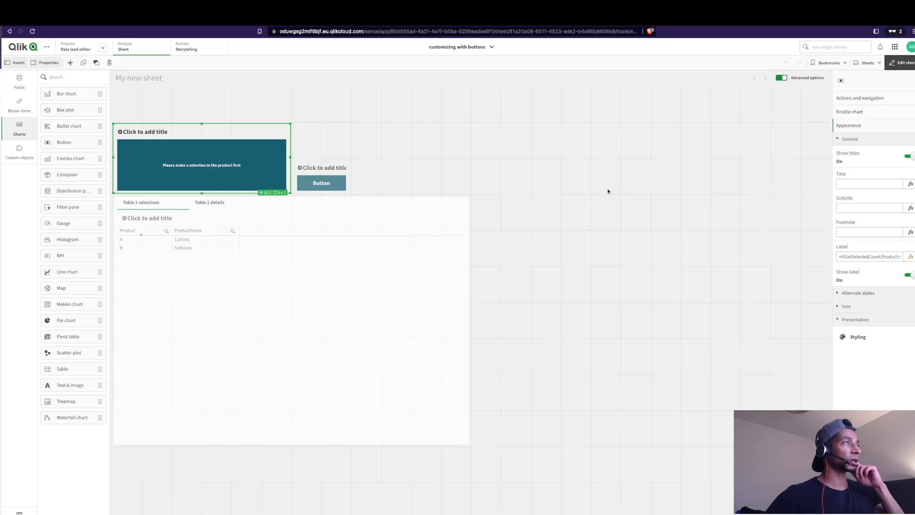
- Copy the label expression into the button's By-expression background colour
click(910, 256)
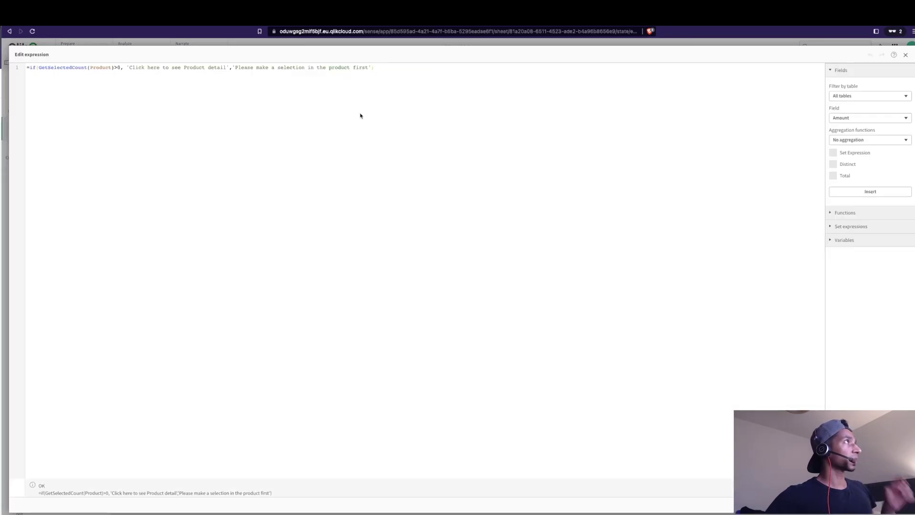
key(ctrl+a)
key(super+c)
key(Escape)
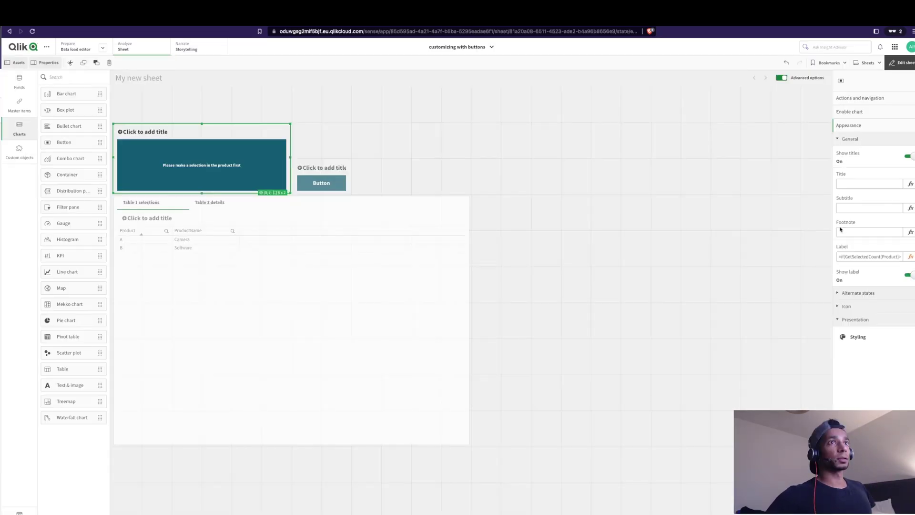
click(854, 340)
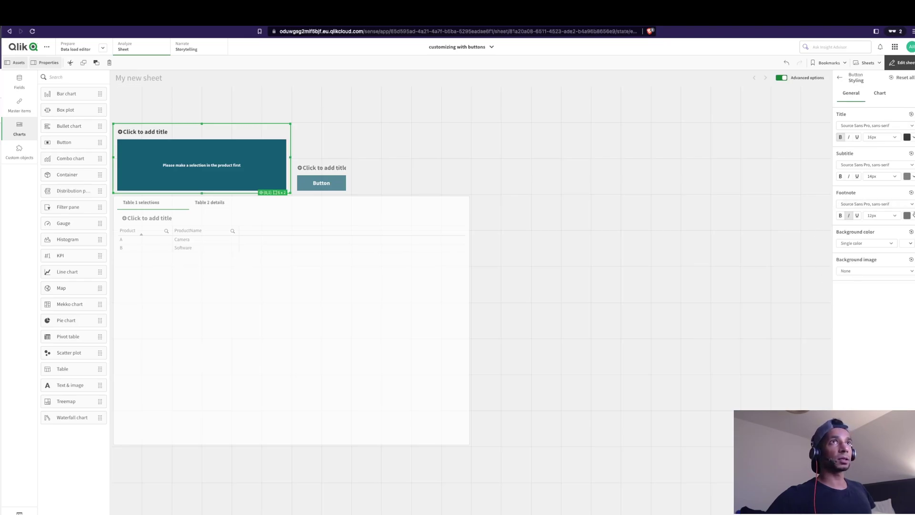
click(895, 245)
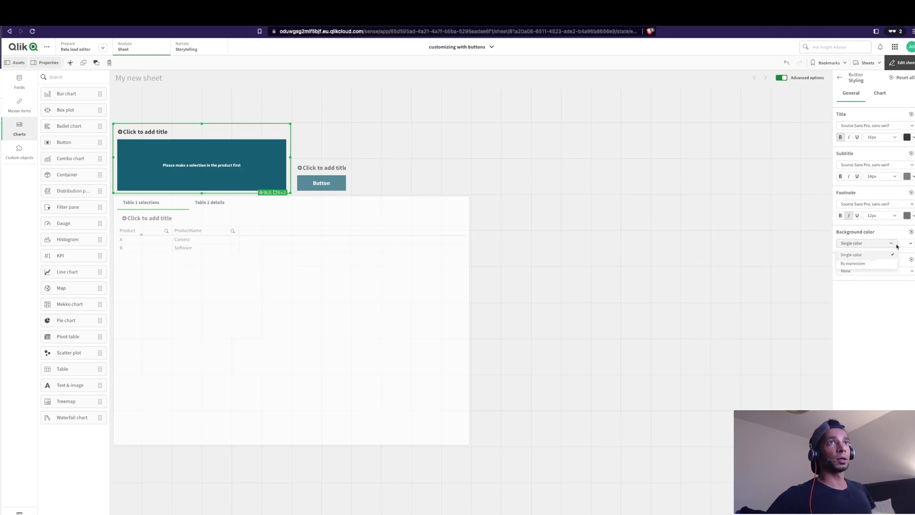
click(860, 263)
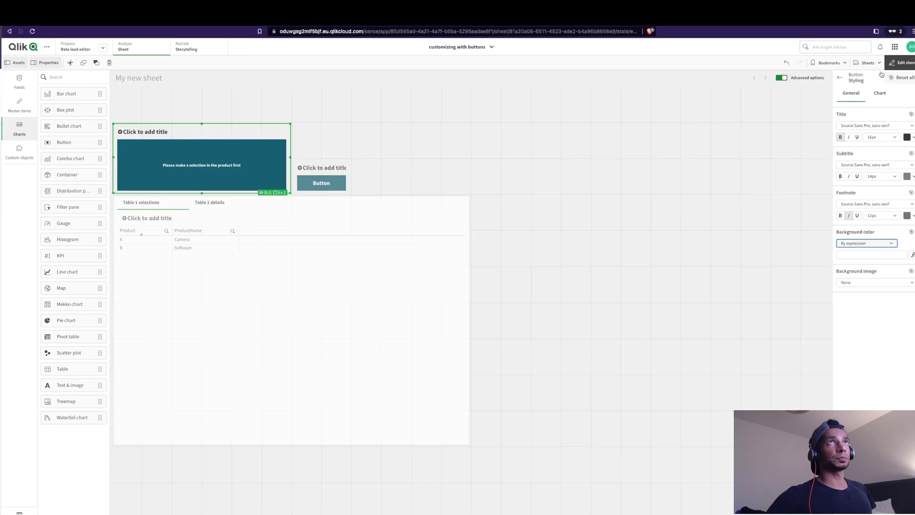
click(913, 255)
key(super+v)
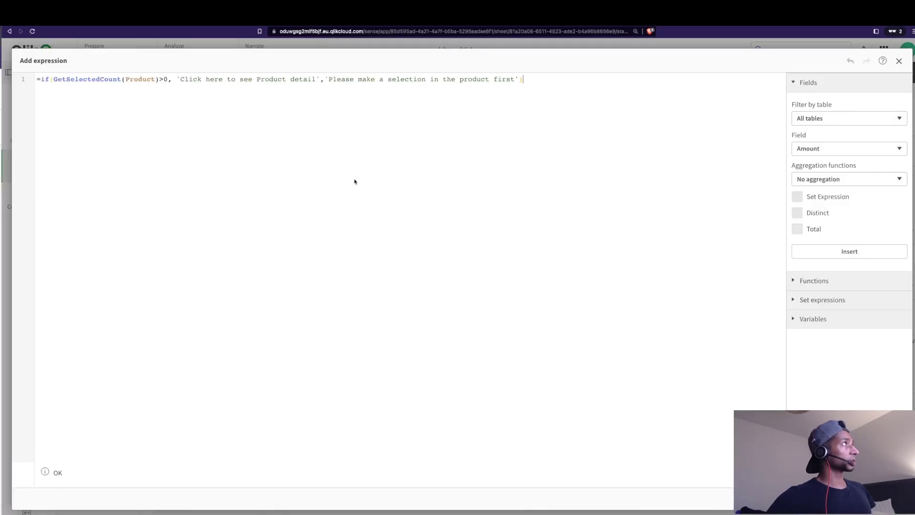
- Replace the expression's two strings with rgb(0,0,128) and rgb(128,128,128)
drag(177, 79, 318, 79)
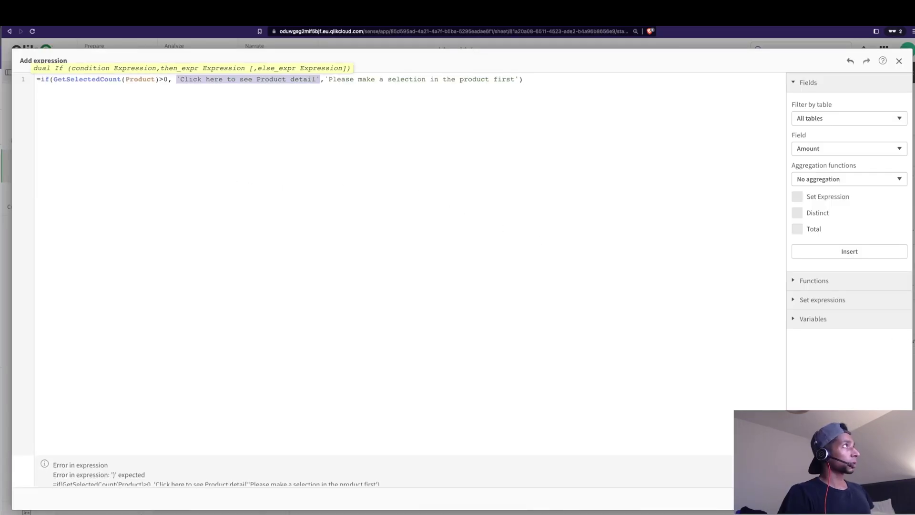
key(BackSpace)
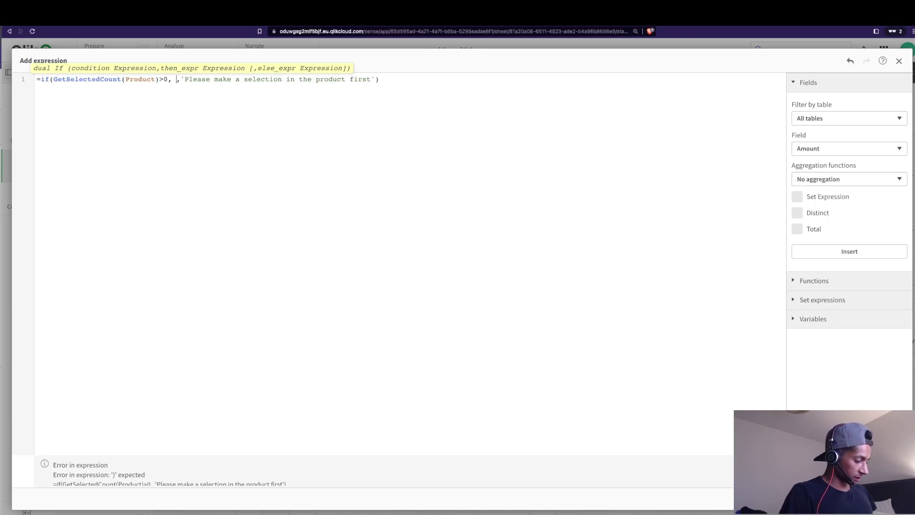
text(rgb())
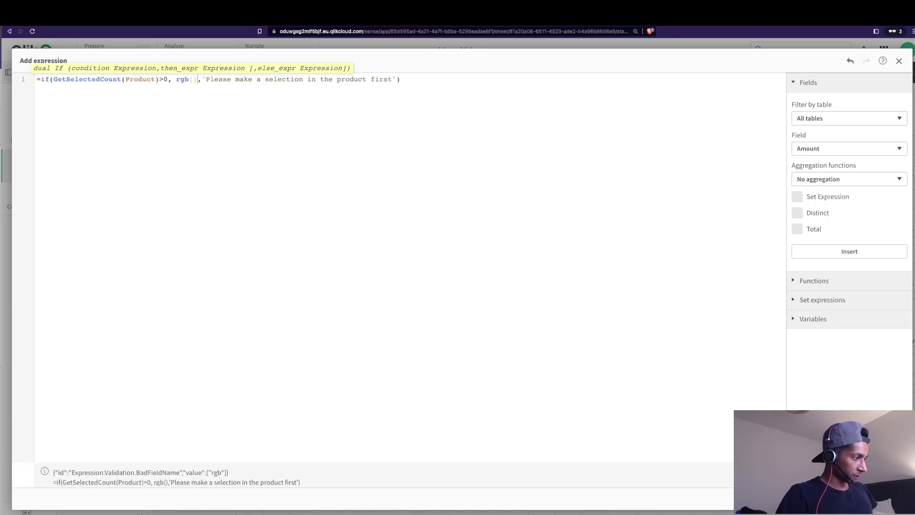
key(Left)
text(0,)
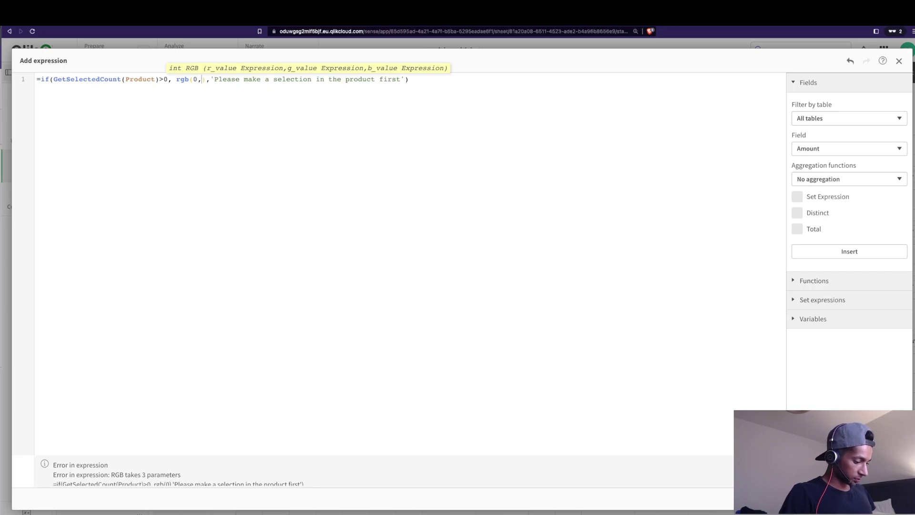
text(0,128)
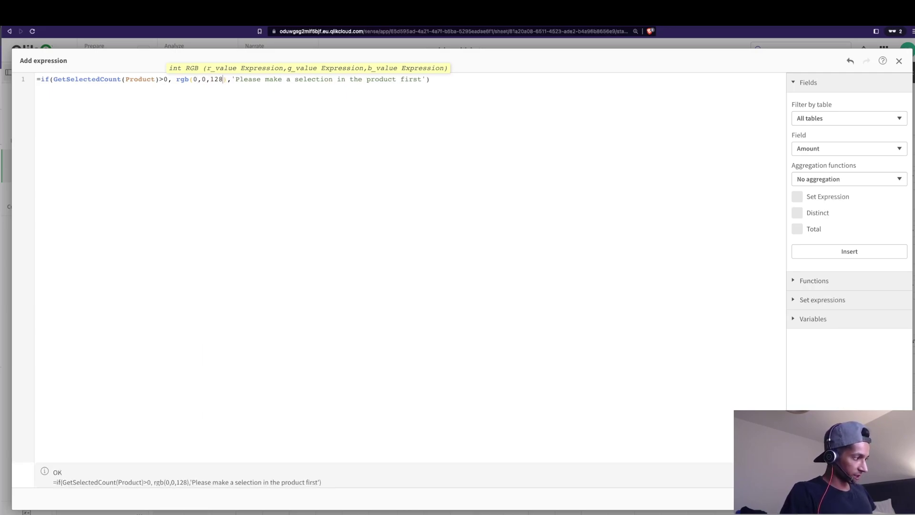
click(232, 79)
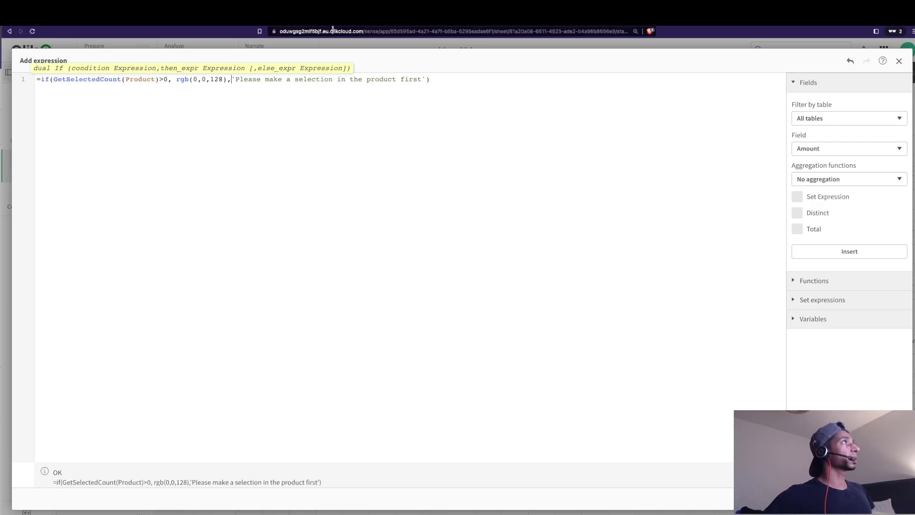
drag(426, 79, 232, 77)
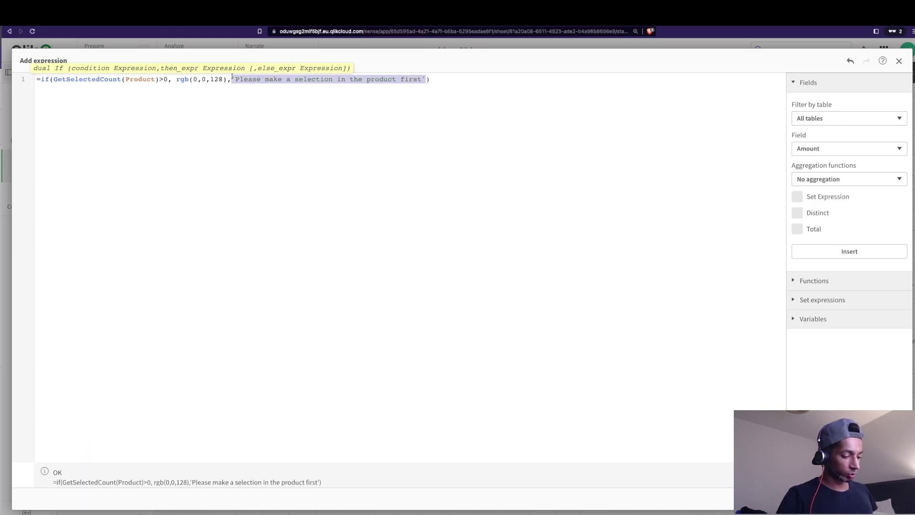
key(BackSpace)
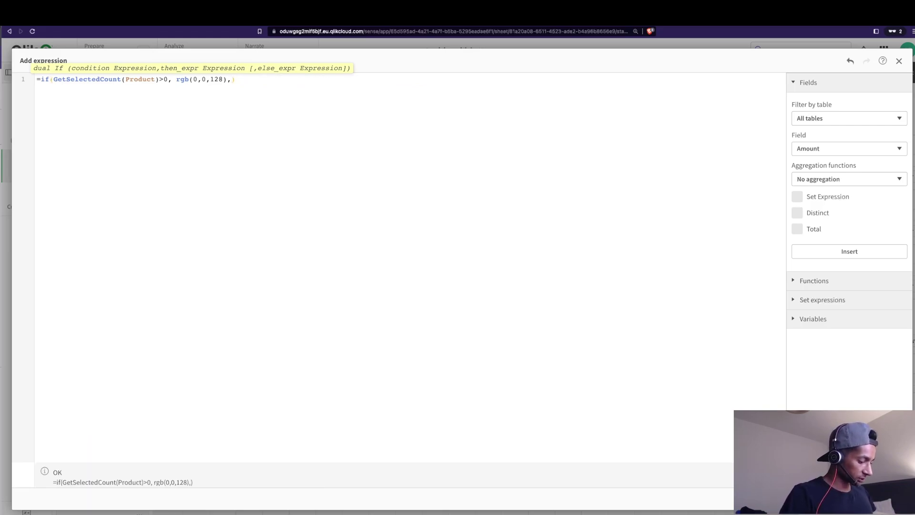
text(rgb(128,128)
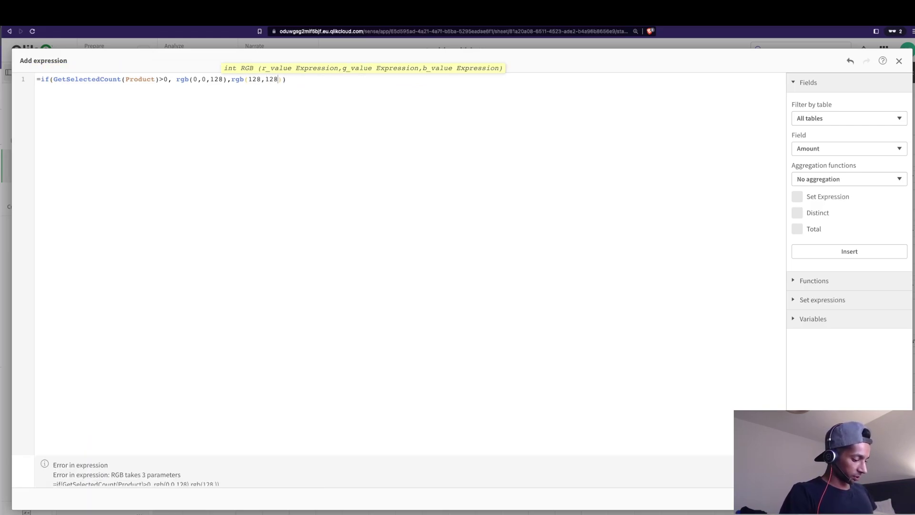
text(,128)
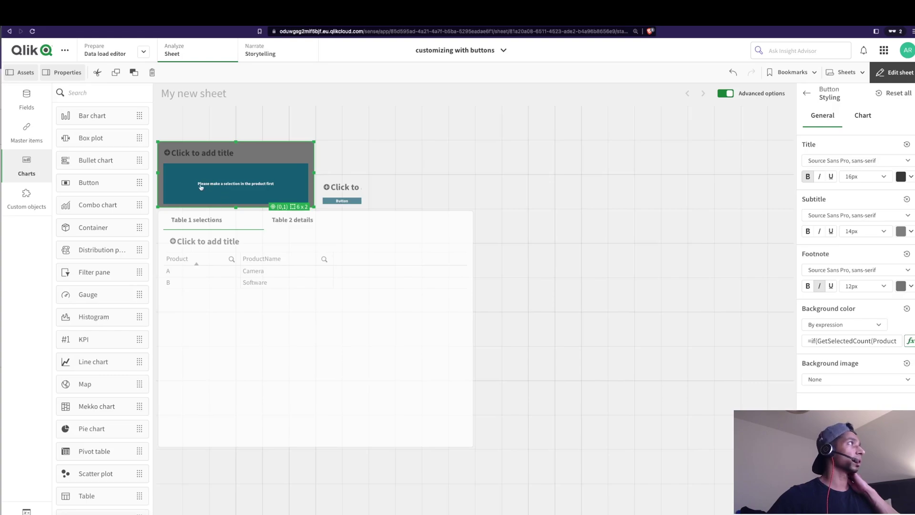
- Apply the conditional colour expression to the chart background colour
click(856, 341)
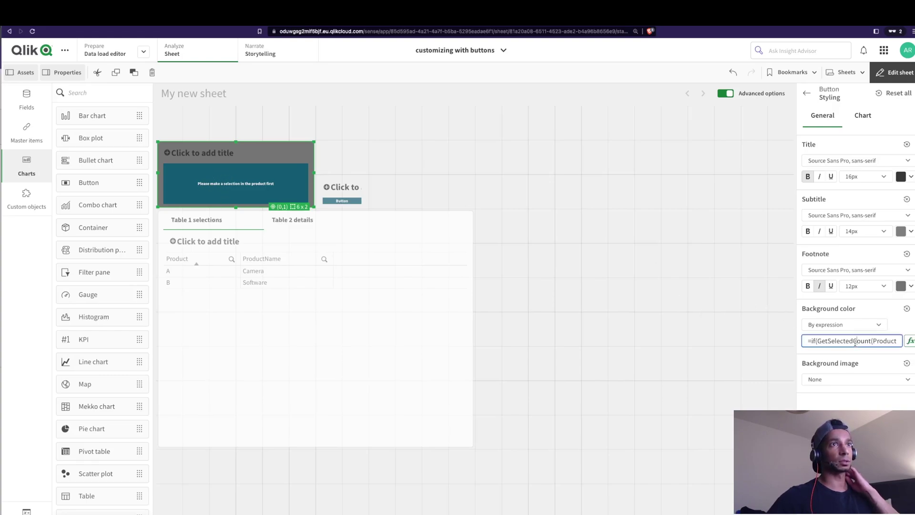
key(ctrl+a)
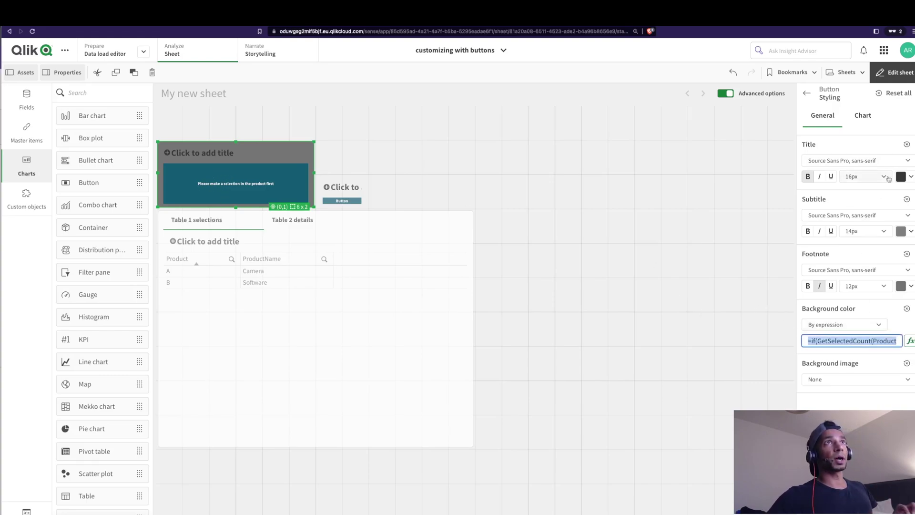
click(864, 117)
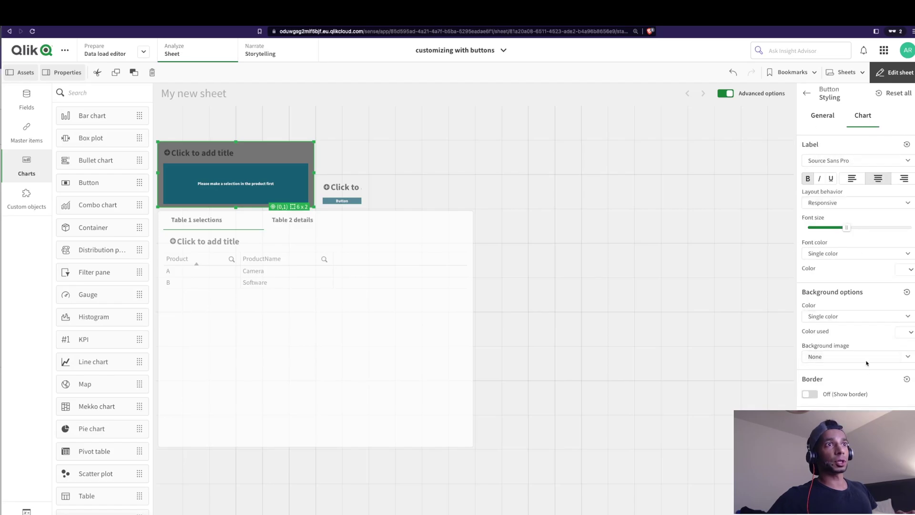
click(881, 317)
click(867, 344)
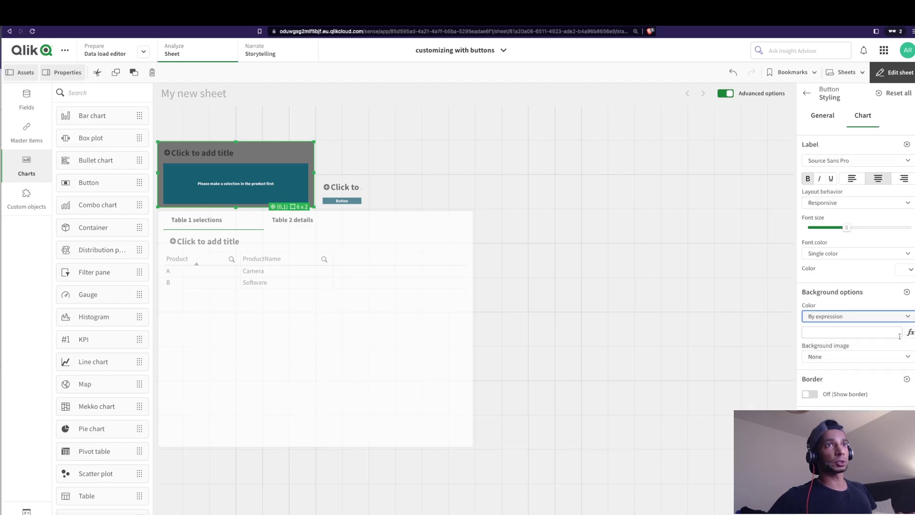
click(908, 336)
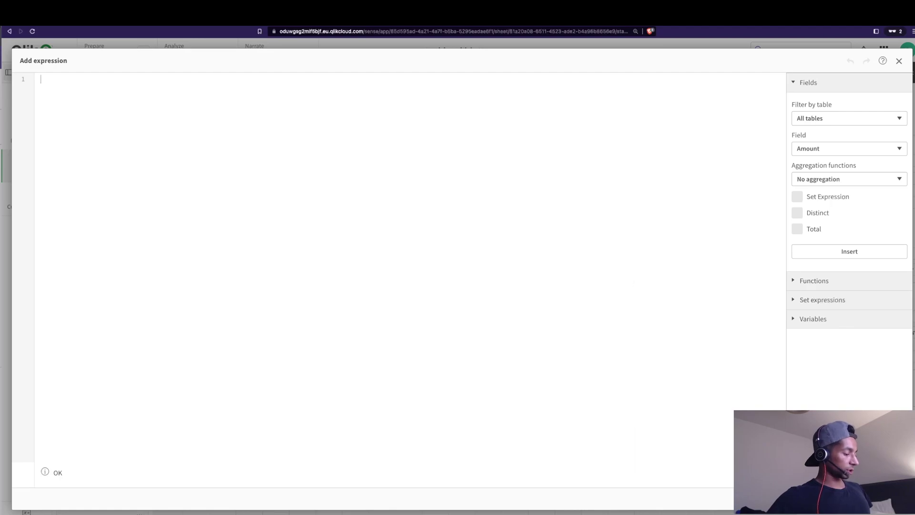
text(=if(GetSelectedCount(Product)>0, rgb(0,0,128),rgb(128,128,128)))
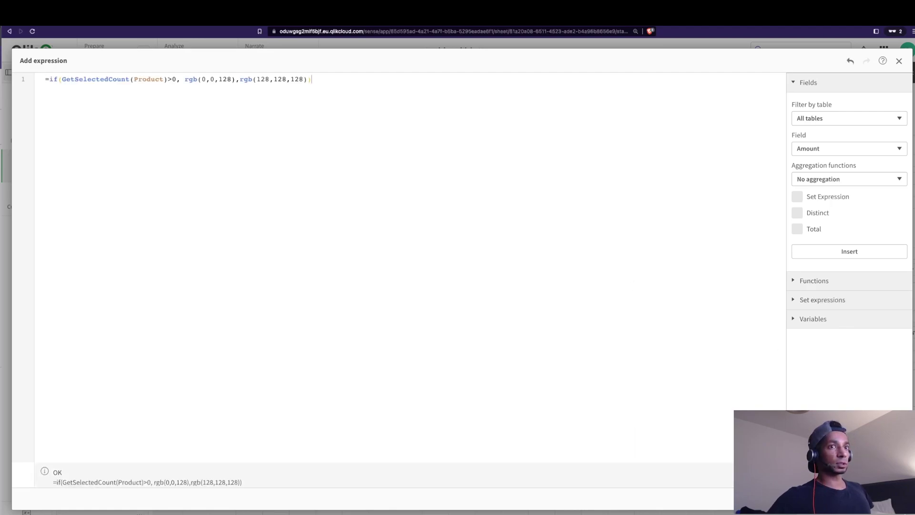
click(887, 498)
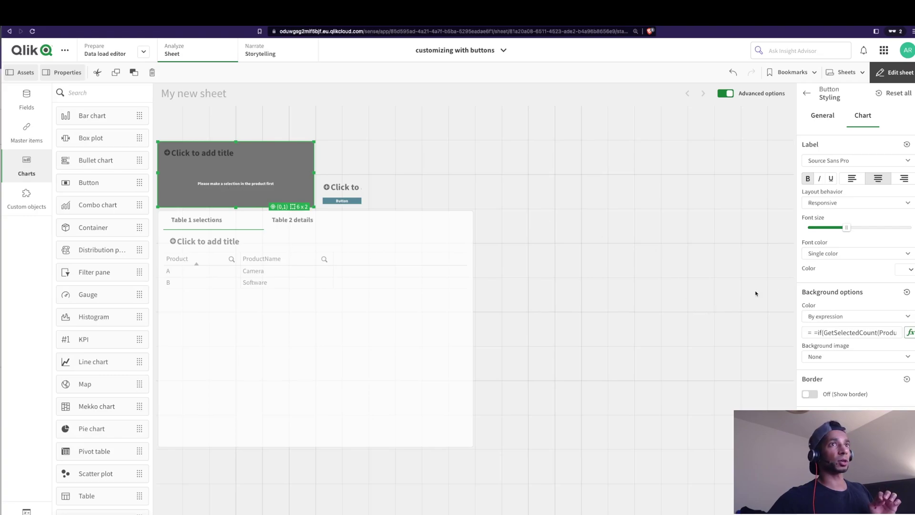
- Set the general background colour to Single color and leave edit mode
click(829, 117)
click(878, 326)
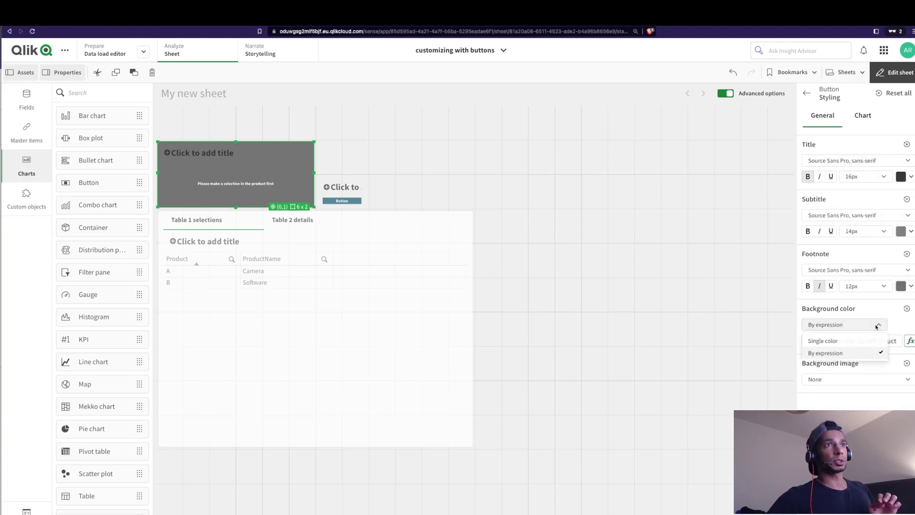
click(830, 341)
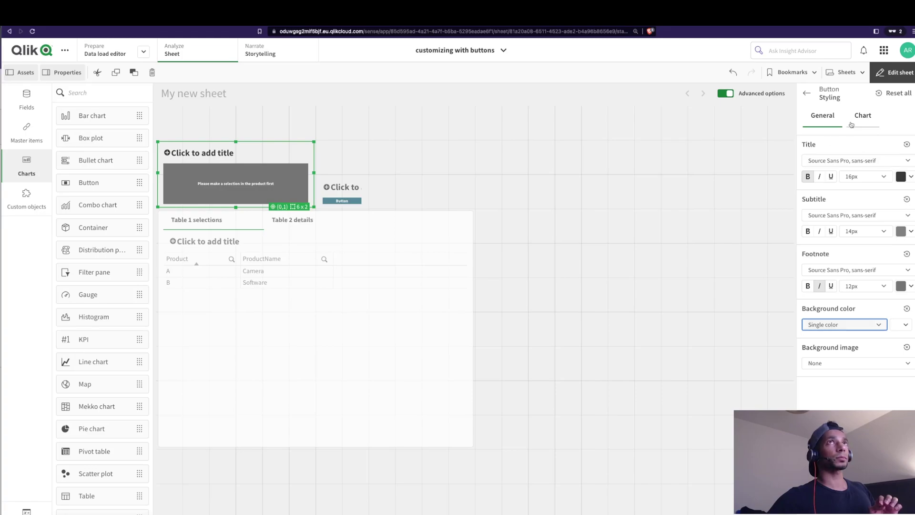
click(893, 72)
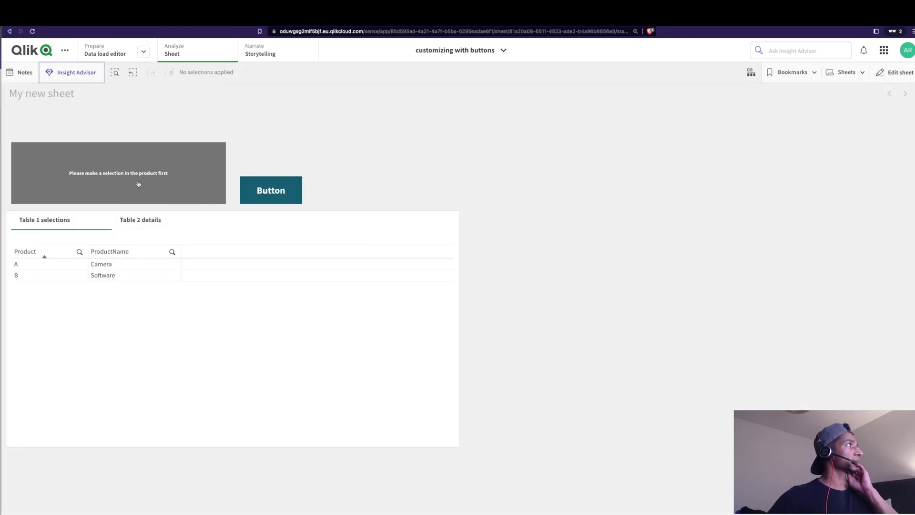
- Select Product A to see the button turn dark blue, then return to editing
click(71, 263)
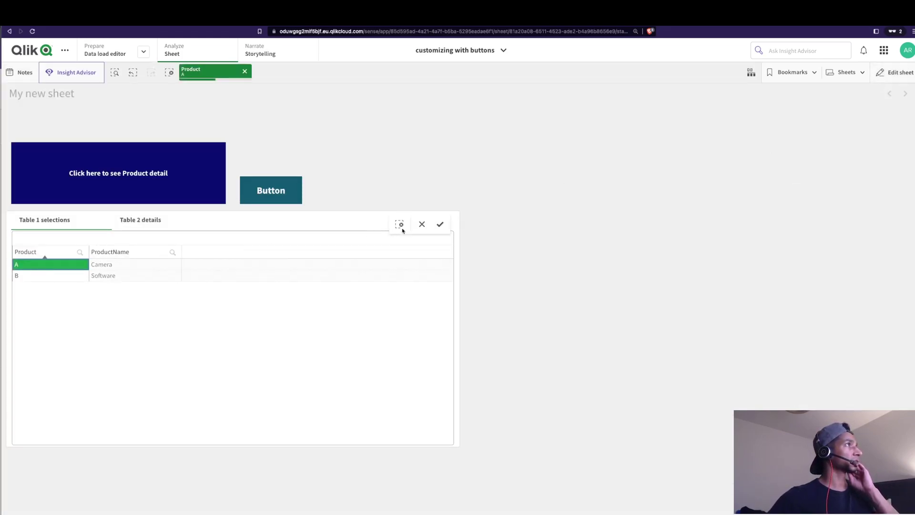
click(440, 224)
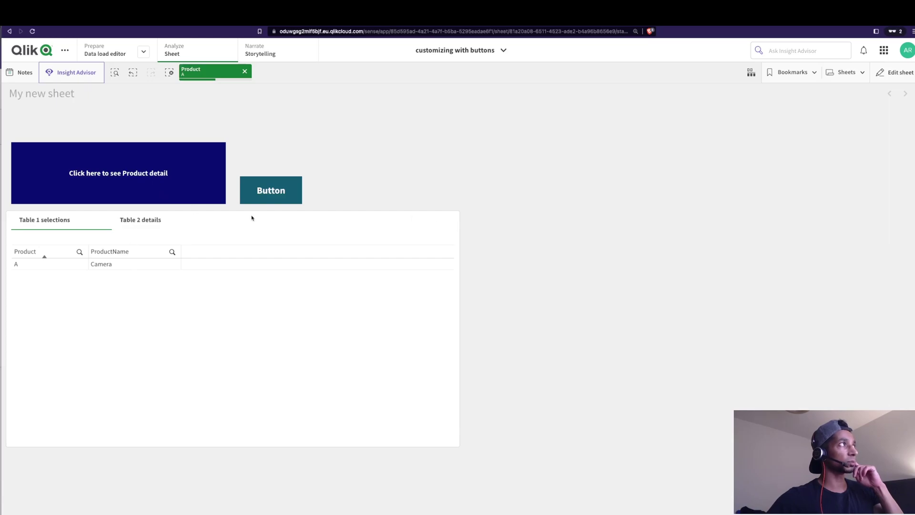
click(275, 203)
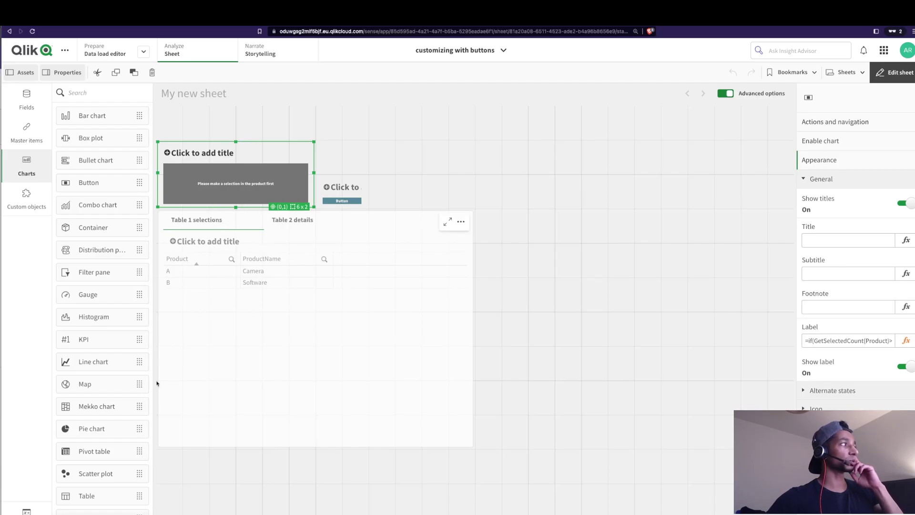
- Create an app variable named vSelect in the Variables dialog, leaving its definition empty
click(27, 510)
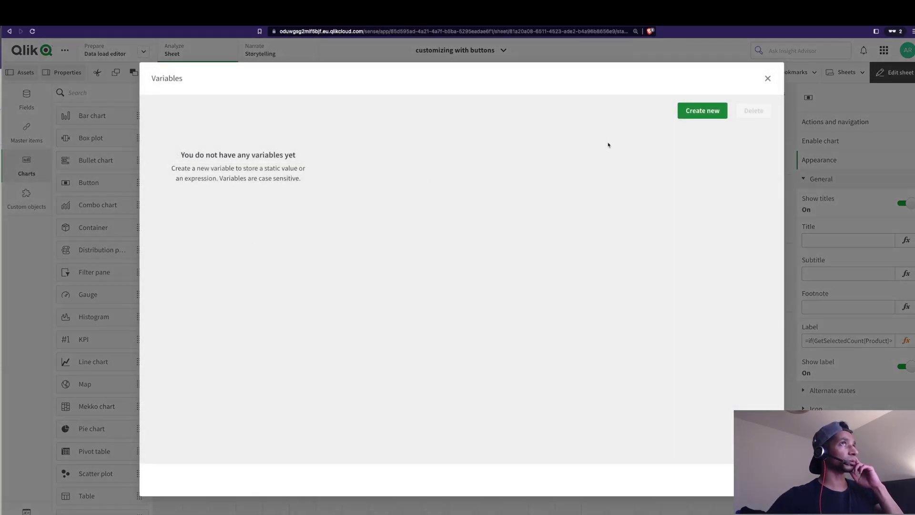
click(687, 111)
click(291, 220)
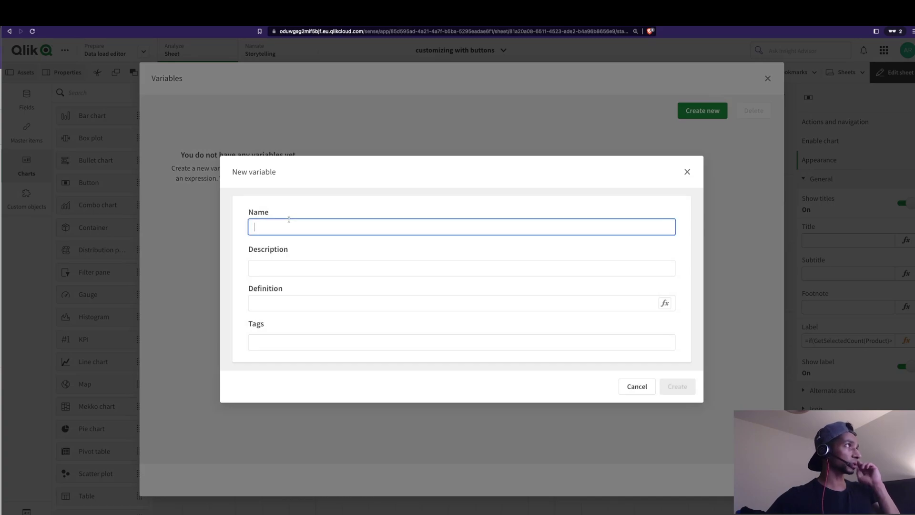
text(v)
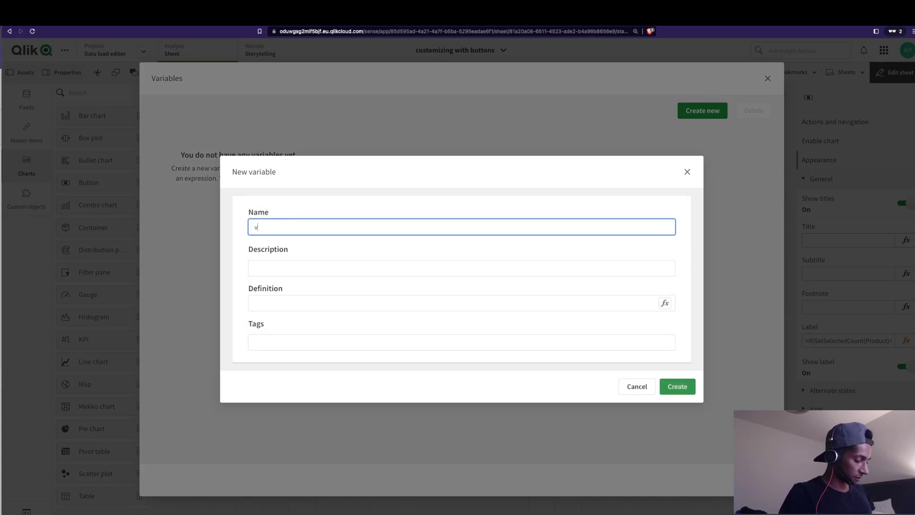
text(Select)
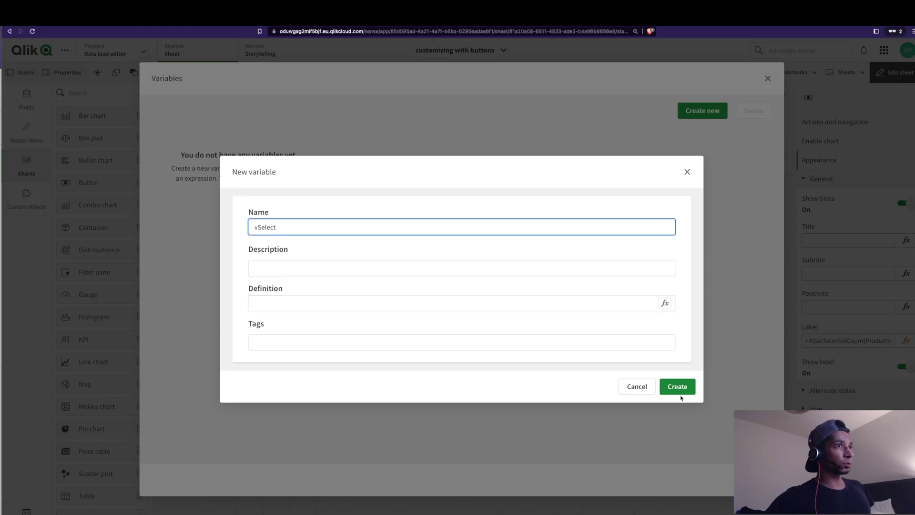
click(677, 390)
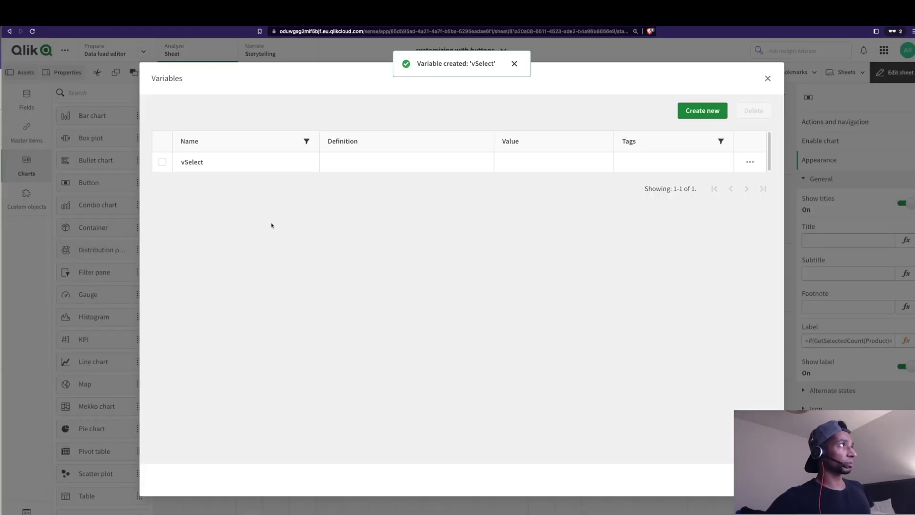
key(Escape)
- Add a Set variable value action targeting vSelect to the prompt button, then exit edit mode
click(357, 262)
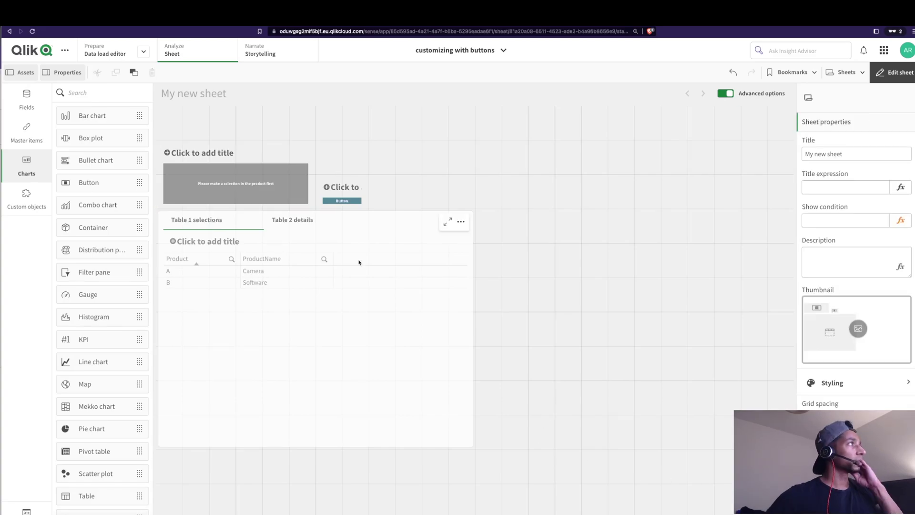
click(245, 188)
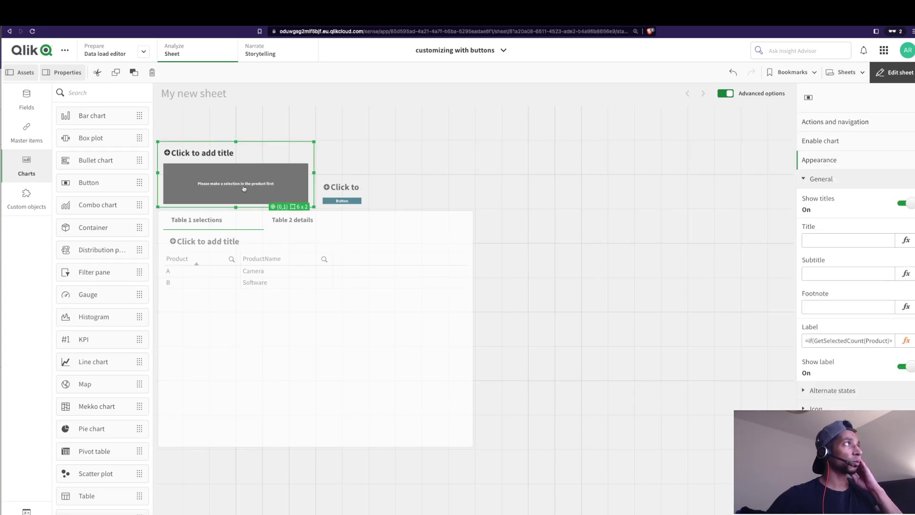
click(835, 121)
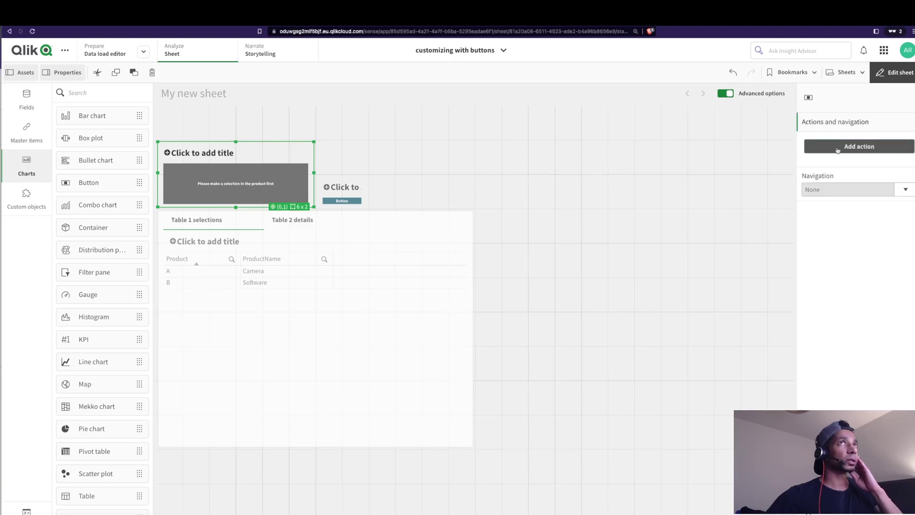
click(858, 145)
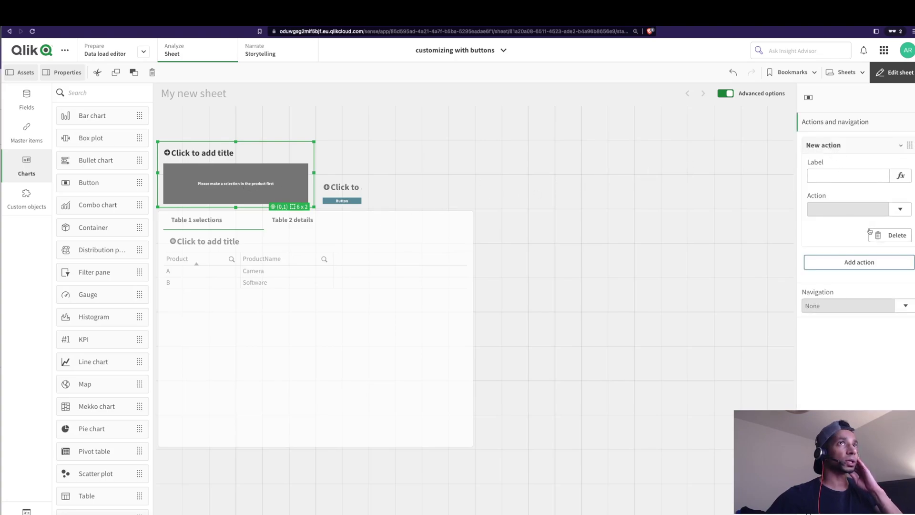
click(900, 209)
scroll(841, 285, down, 5)
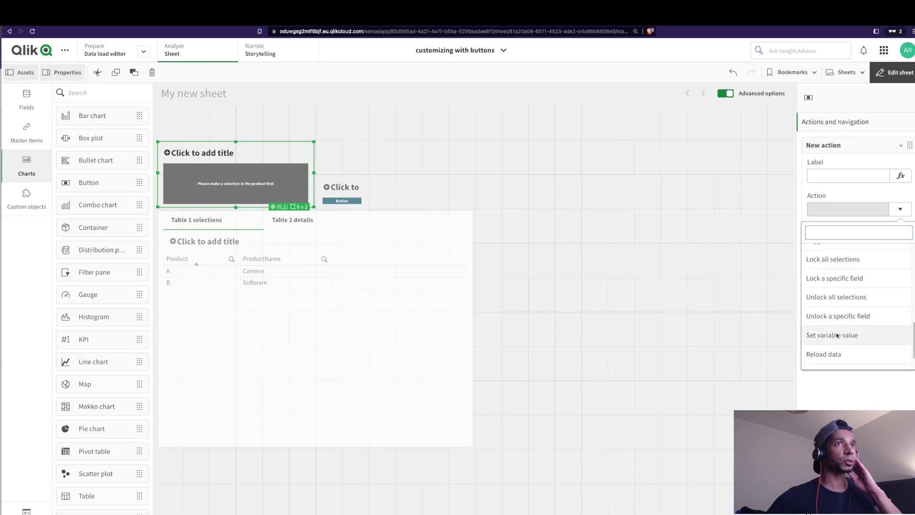
click(839, 333)
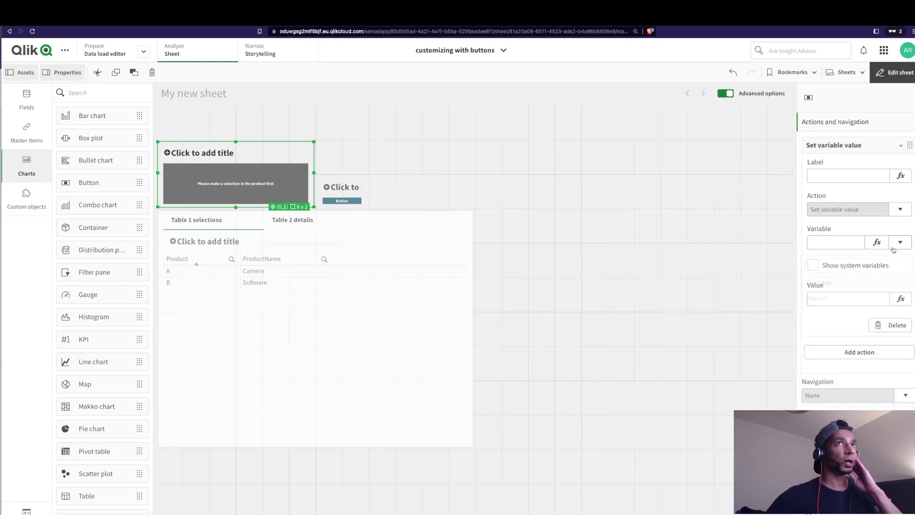
click(900, 242)
click(820, 301)
click(827, 297)
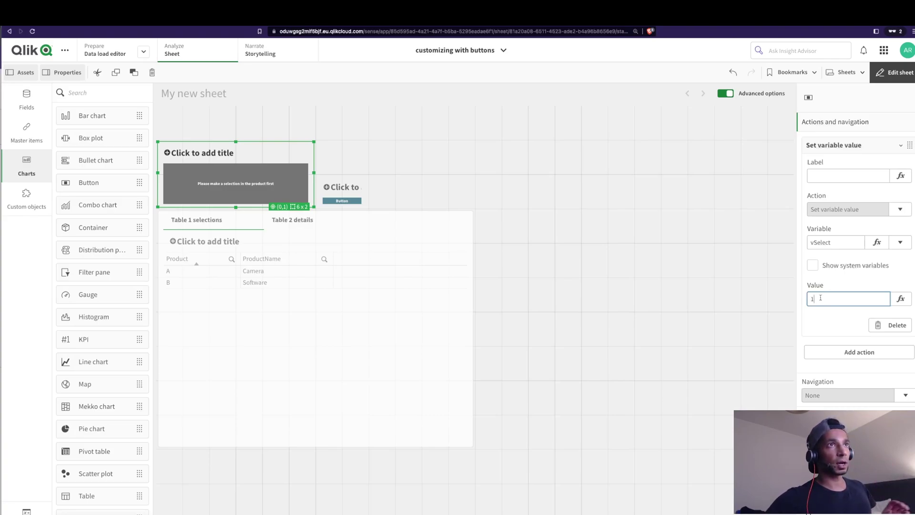
click(781, 322)
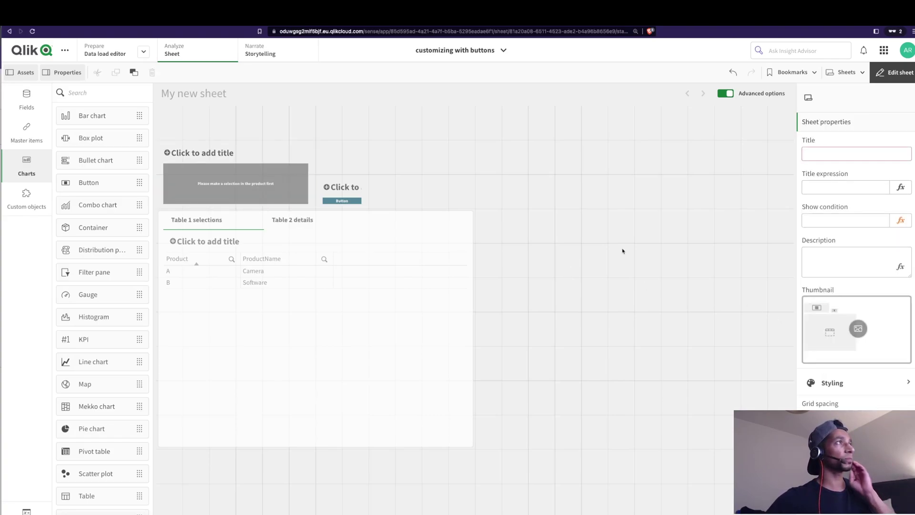
click(894, 72)
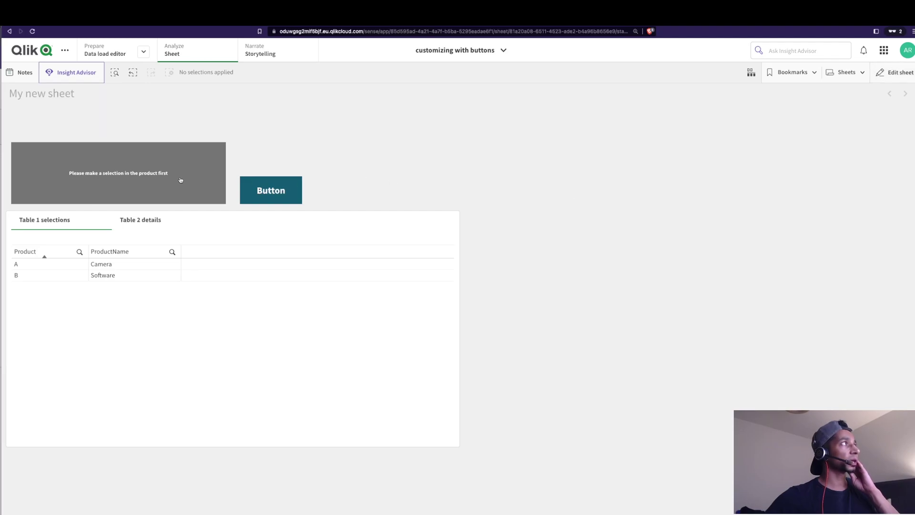
- Add a KPI to the sheet with the measure $(vSelect)
click(873, 79)
drag(90, 339, 634, 210)
click(635, 220)
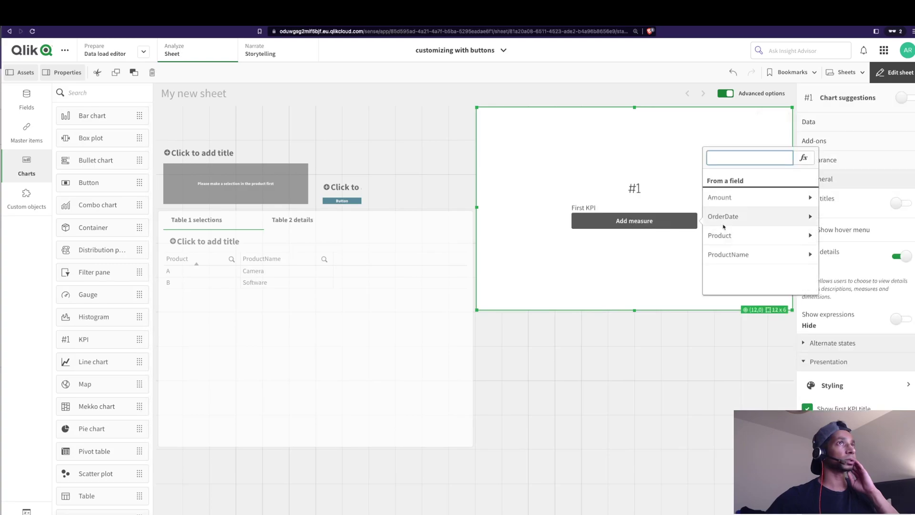
click(804, 158)
text((vSelect)
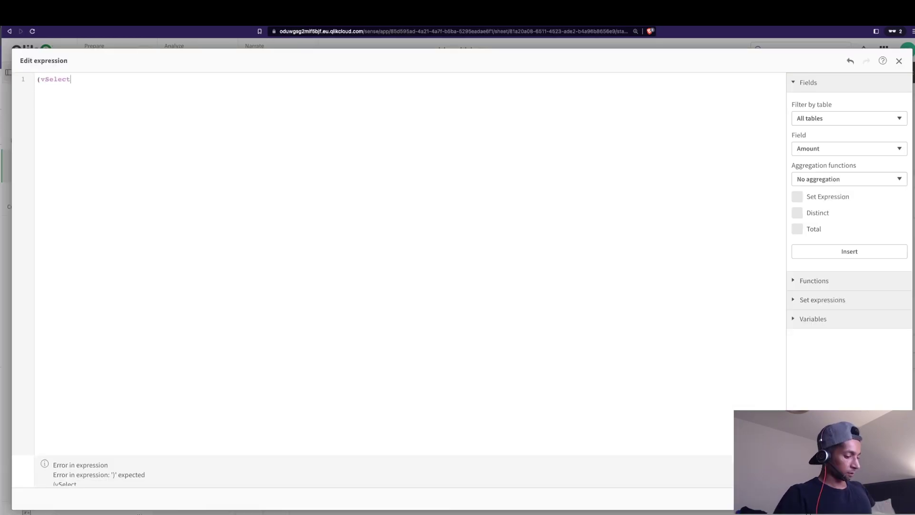
text())
click(37, 79)
text($)
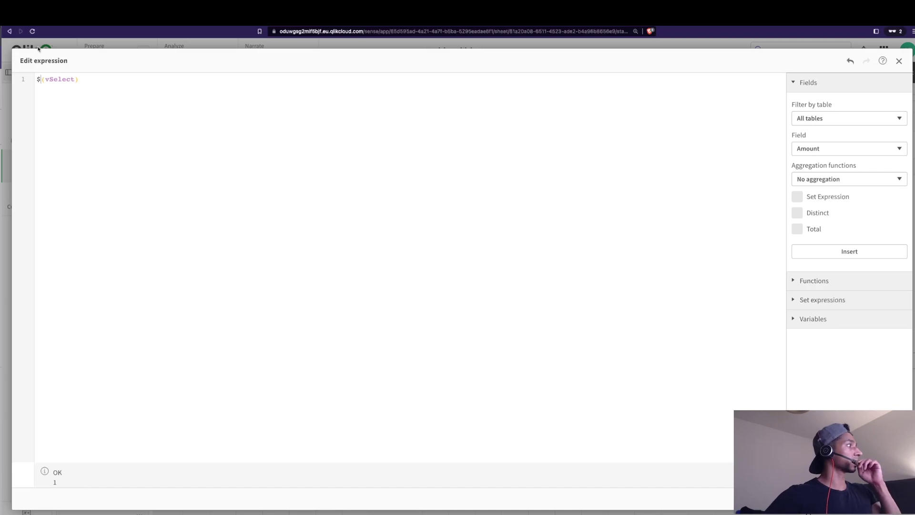
click(887, 499)
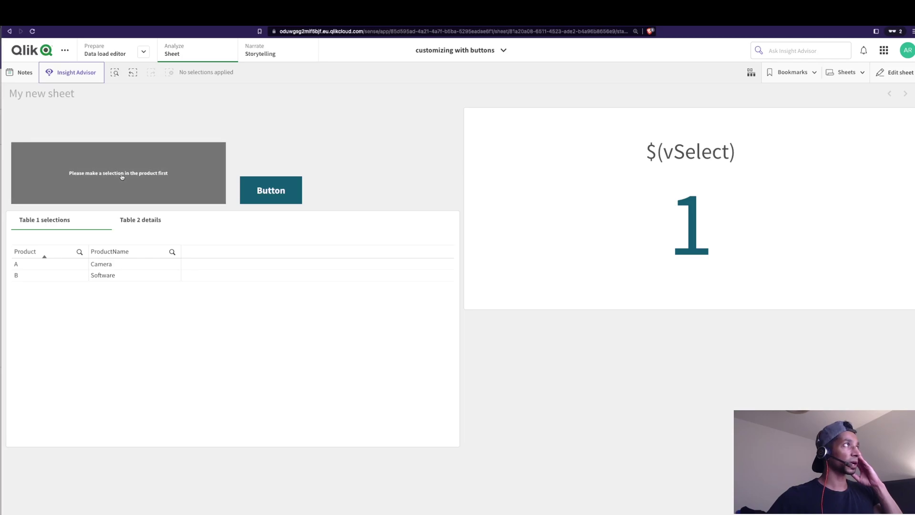
- In analysis mode, select Product A and use the button to set vSelect to 1
double_click(693, 224)
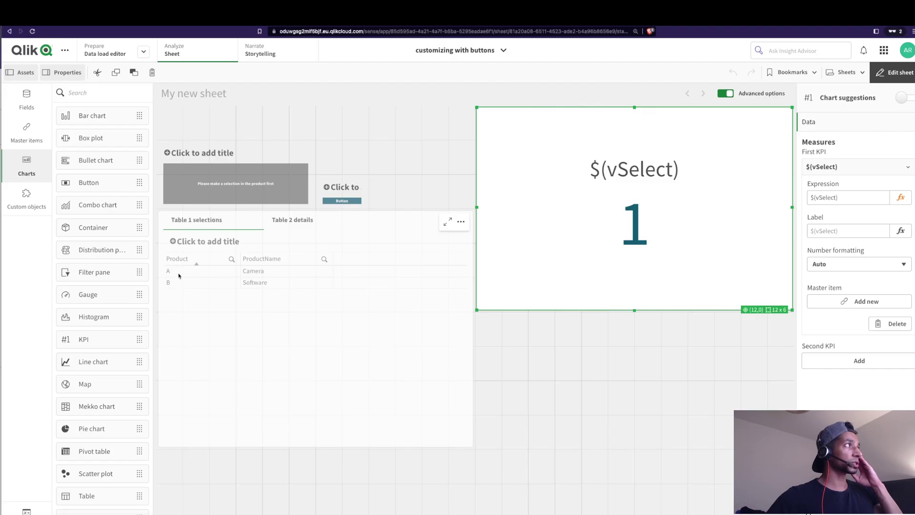
click(893, 72)
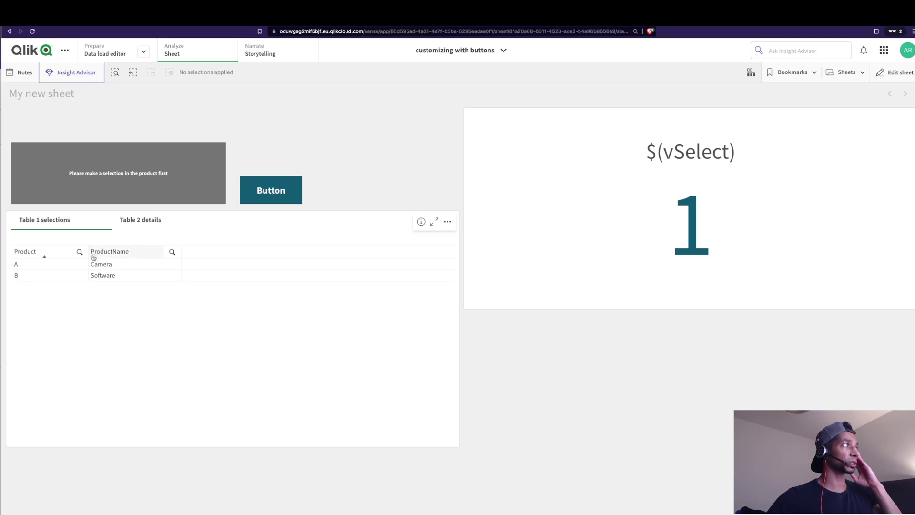
click(39, 264)
click(440, 224)
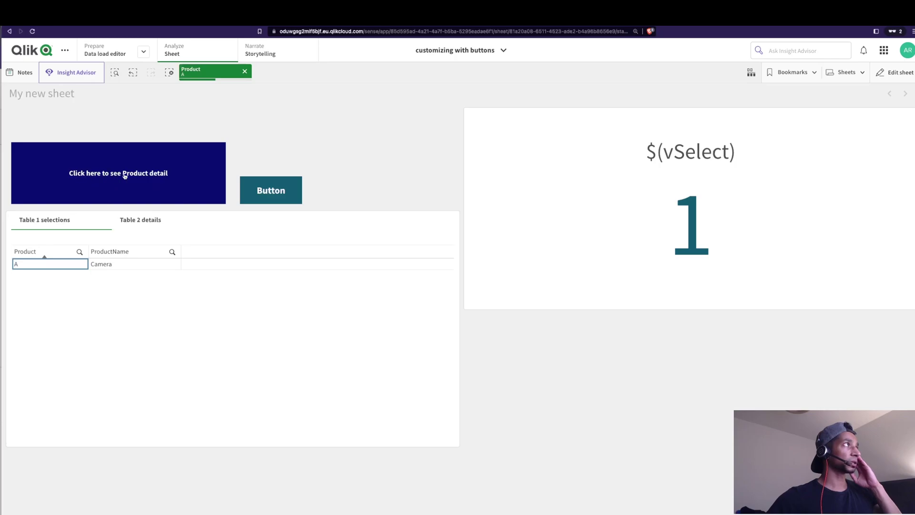
click(139, 175)
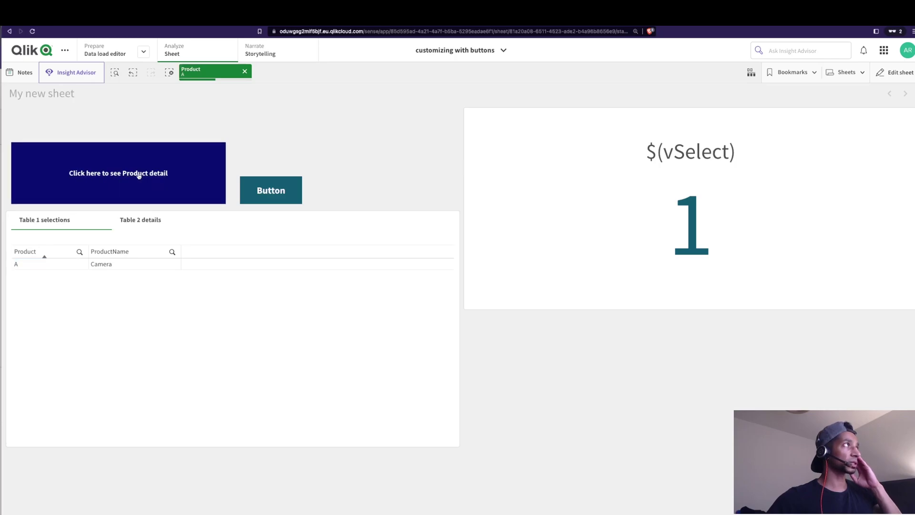
- Enter edit mode and open the Table 2 details tab settings in the tab container
mouse_move(689, 235)
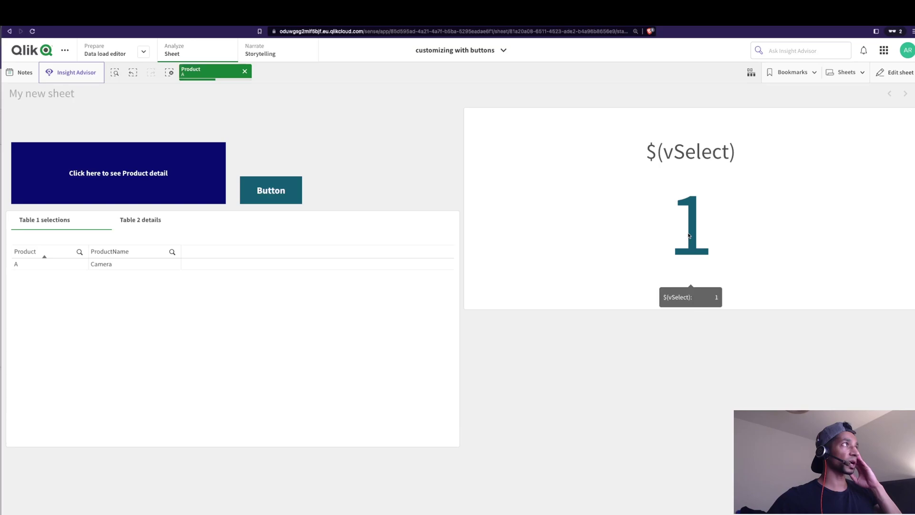
click(895, 72)
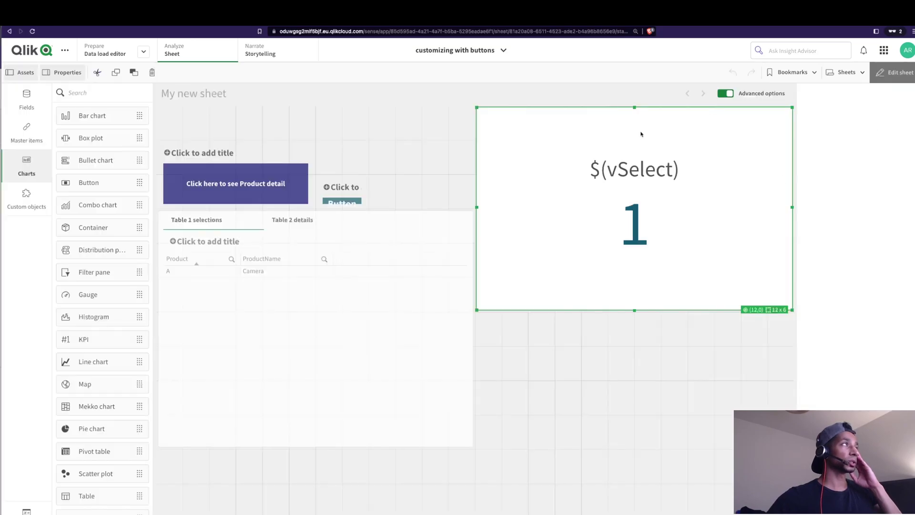
click(295, 225)
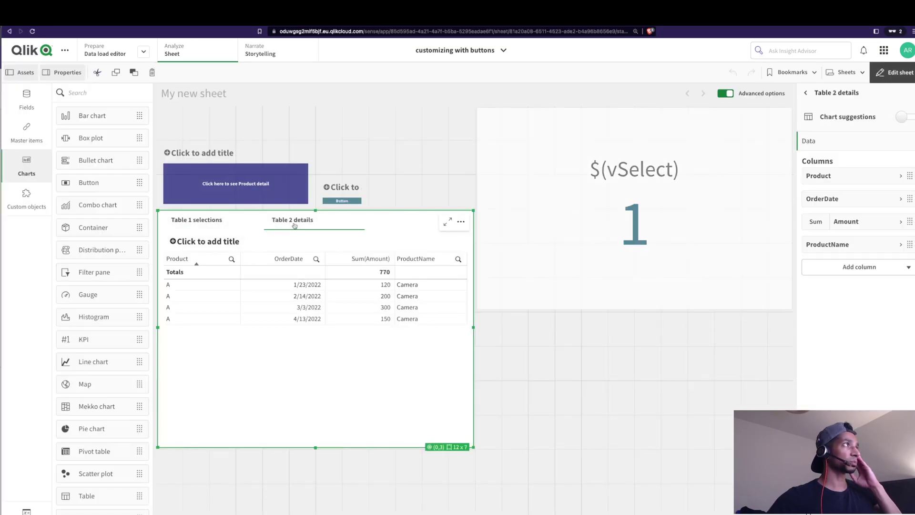
click(380, 220)
- Set the Table 2 details show condition to =vSelect=1, then select the small second button
click(827, 248)
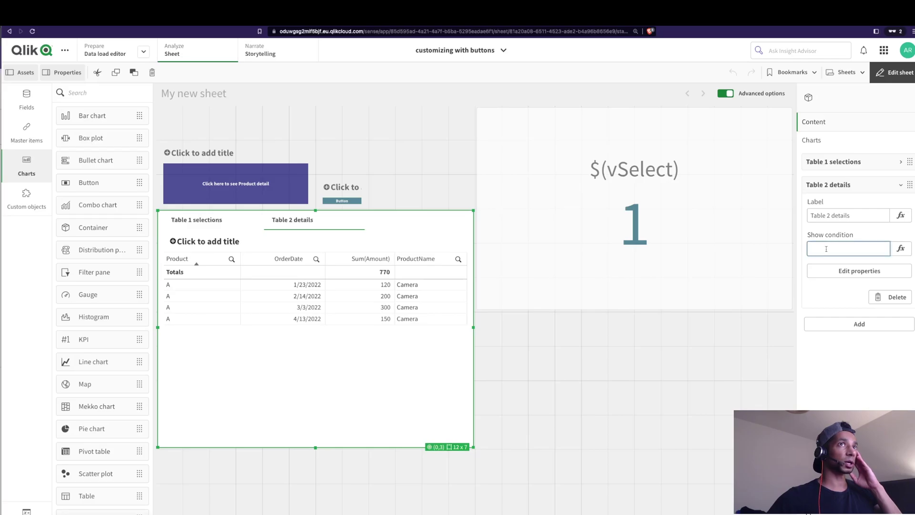
click(901, 248)
text(vse)
key(Return)
text(=1)
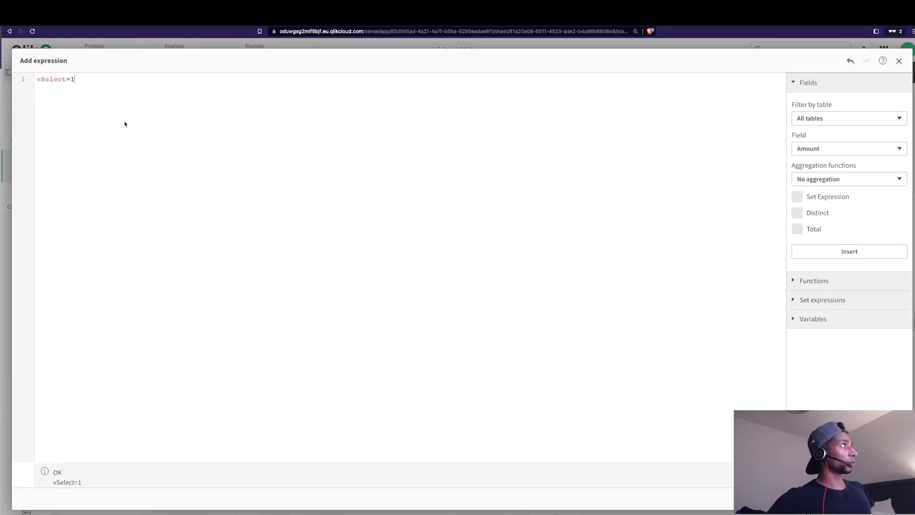
click(899, 506)
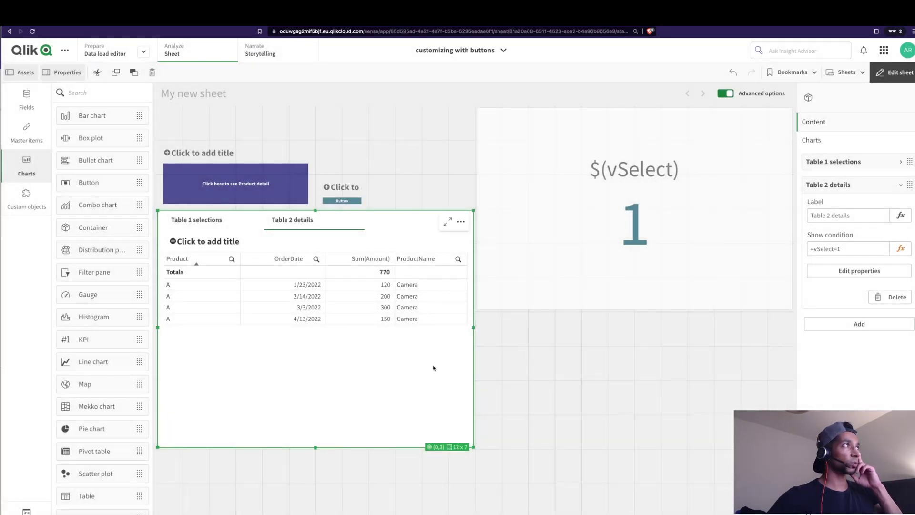
click(886, 187)
click(365, 190)
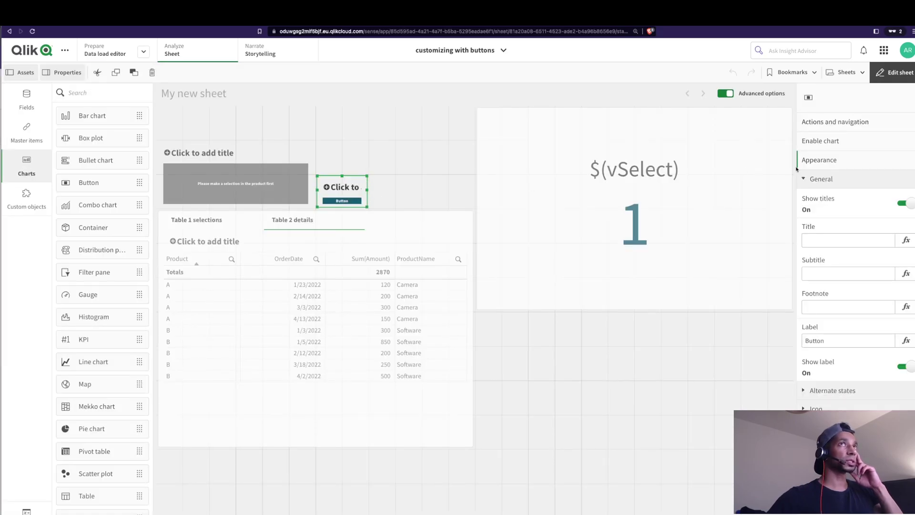
- Change the second button's label from Button to Clear
click(828, 123)
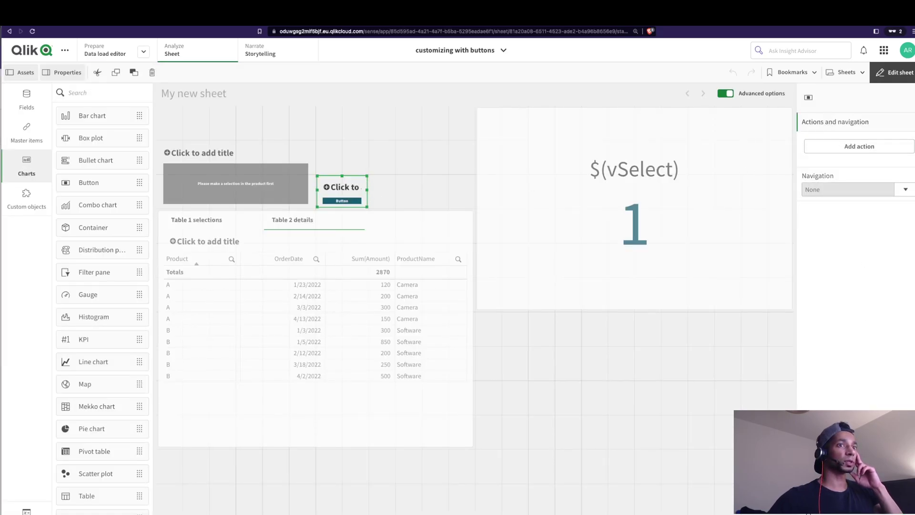
click(820, 398)
double_click(829, 340)
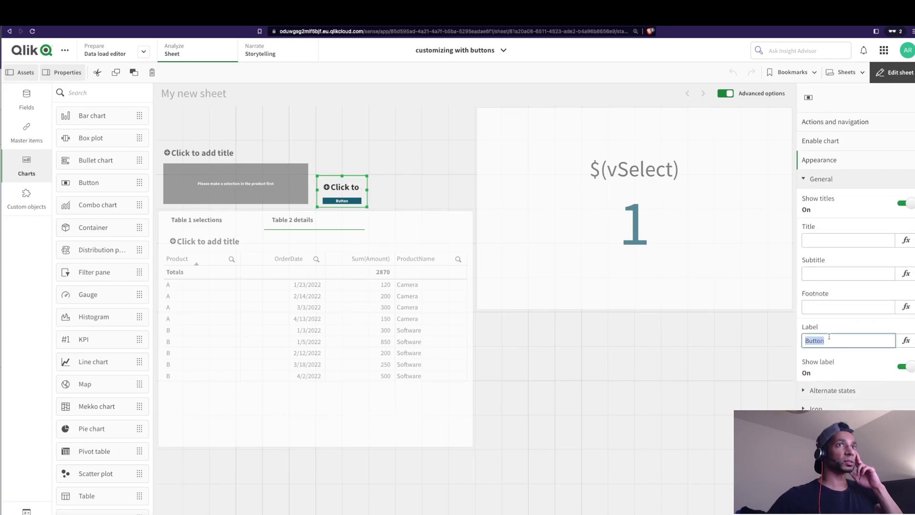
text(Clear)
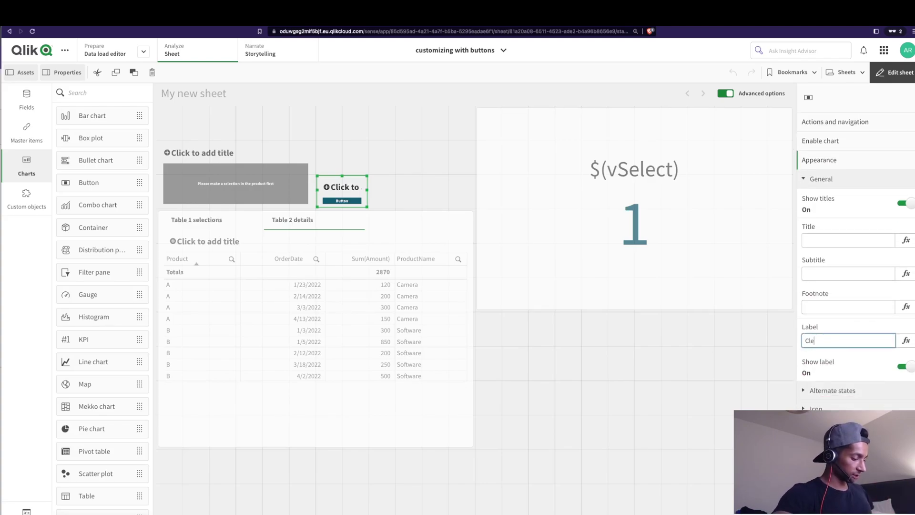
- Add a Clear all selections action to the Clear button
click(853, 122)
click(850, 151)
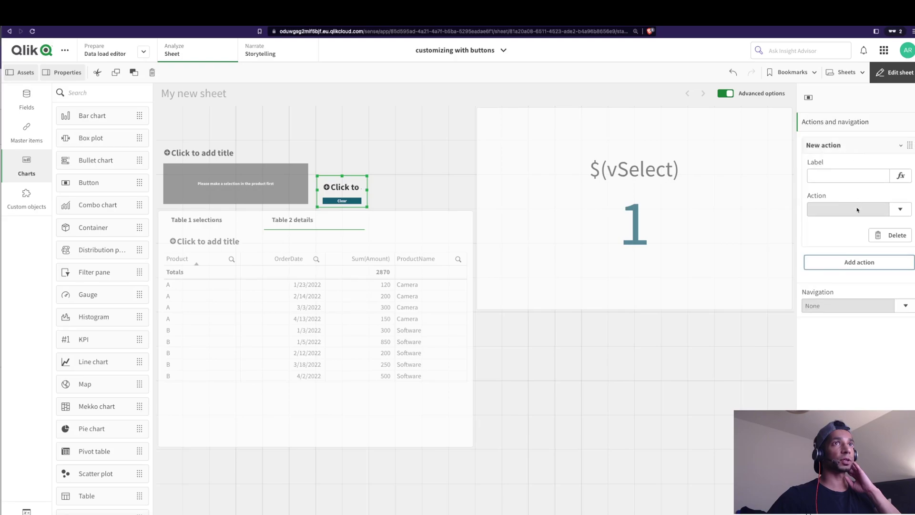
click(898, 211)
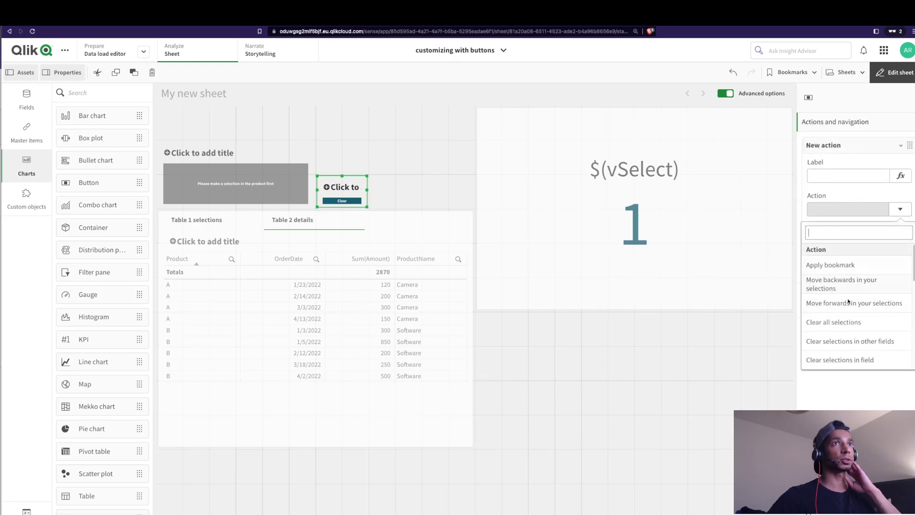
scroll(851, 305, down, 5)
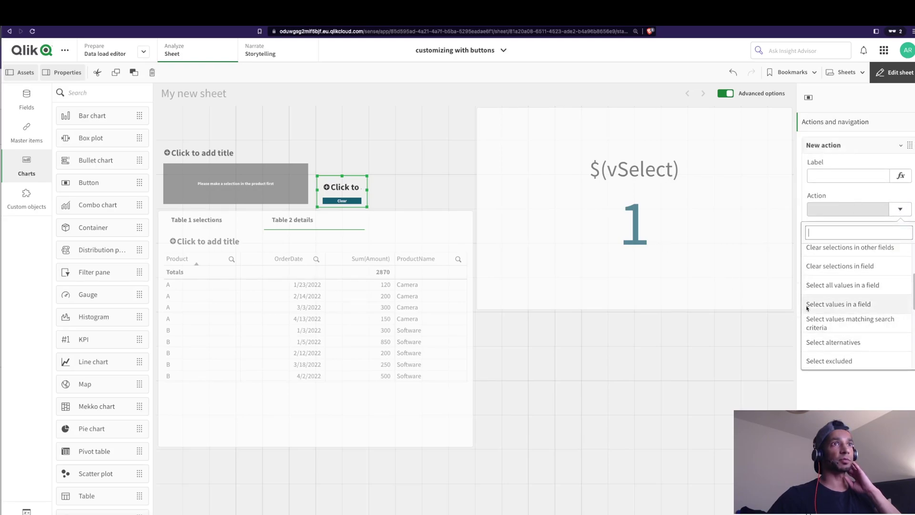
scroll(842, 338, down, 1)
scroll(842, 336, down, 1)
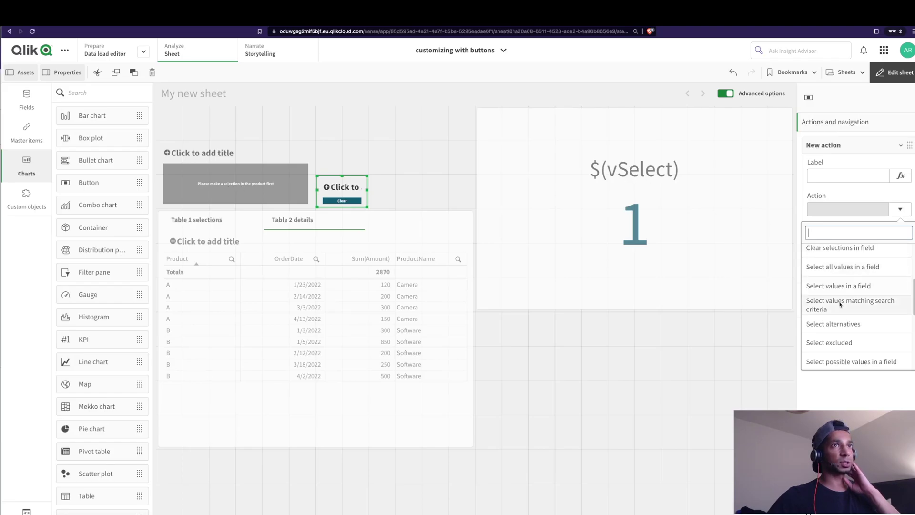
scroll(842, 353, down, 3)
scroll(842, 355, up, 5)
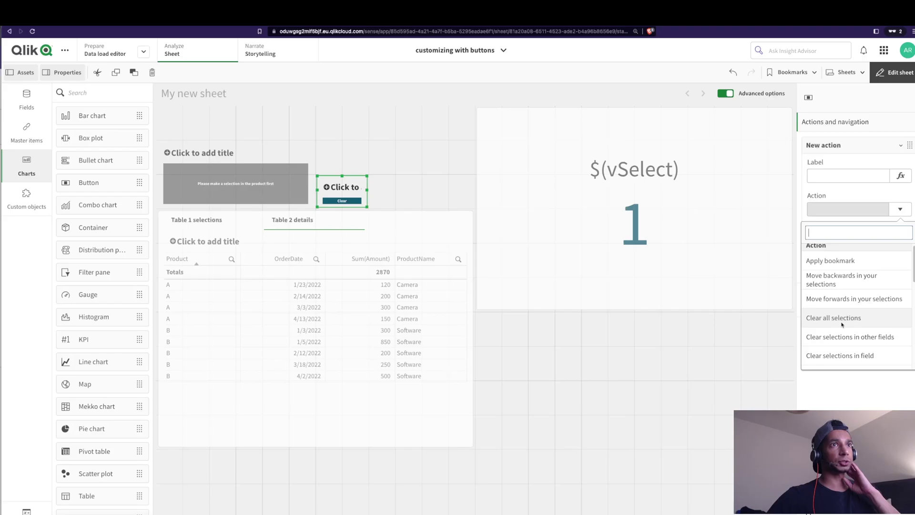
scroll(842, 323, down, 1)
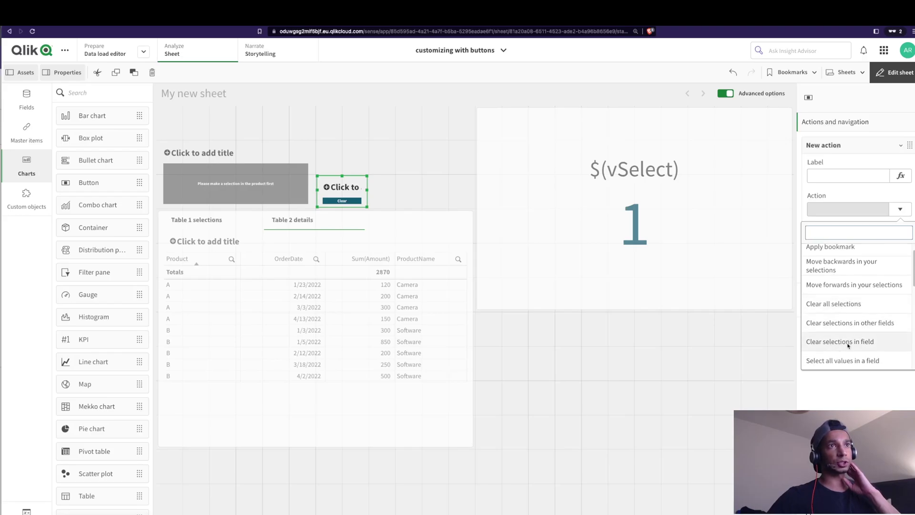
click(842, 308)
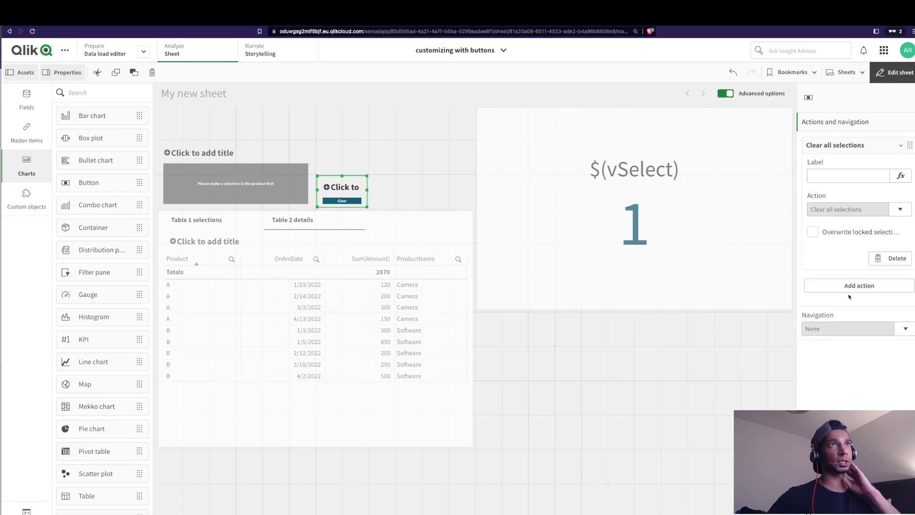
- Add a second action, Set variable value, setting vSelect to 0
click(844, 286)
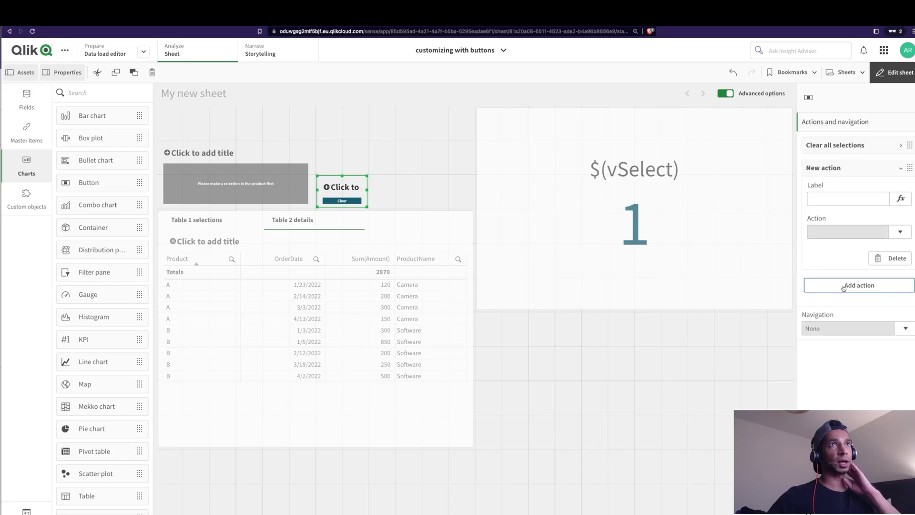
click(901, 231)
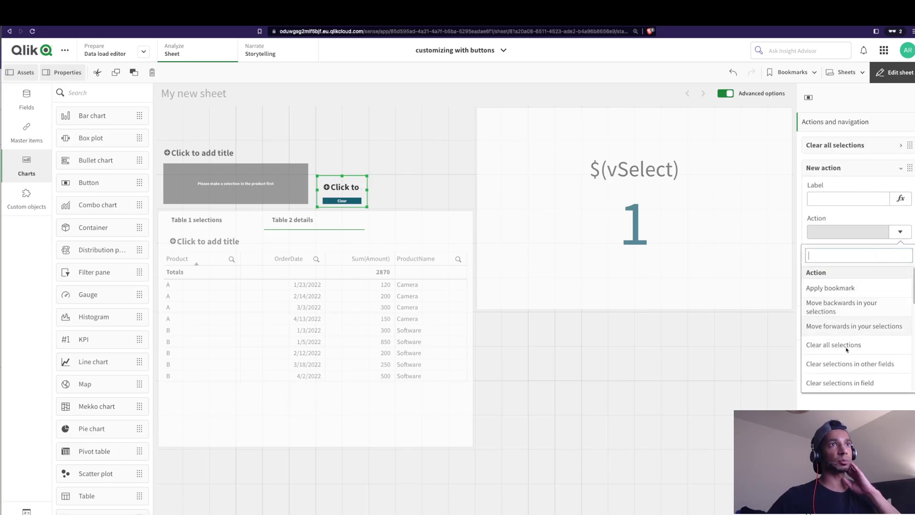
scroll(848, 348, down, 2)
scroll(846, 352, down, 4)
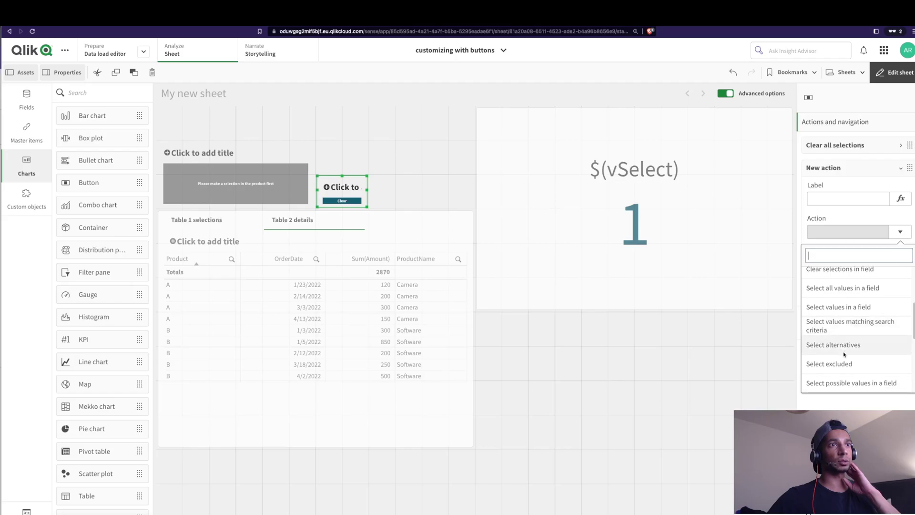
click(841, 368)
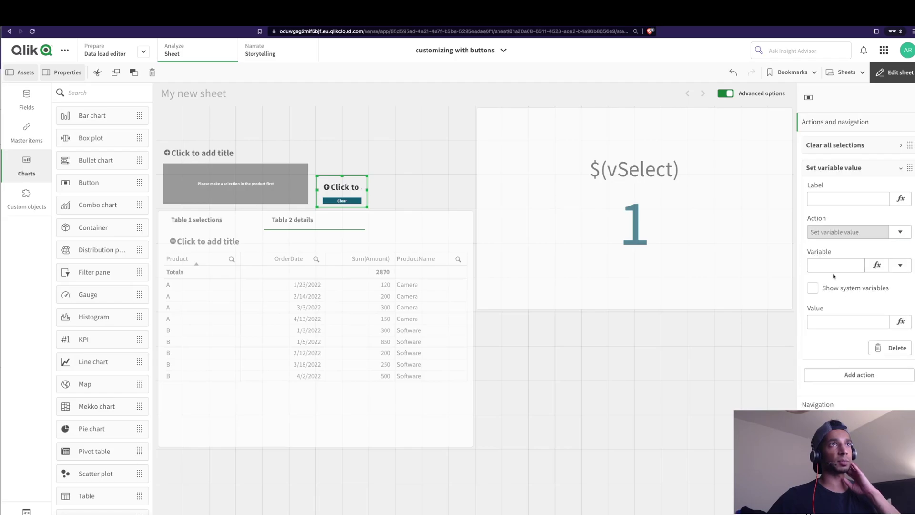
click(833, 266)
text(v)
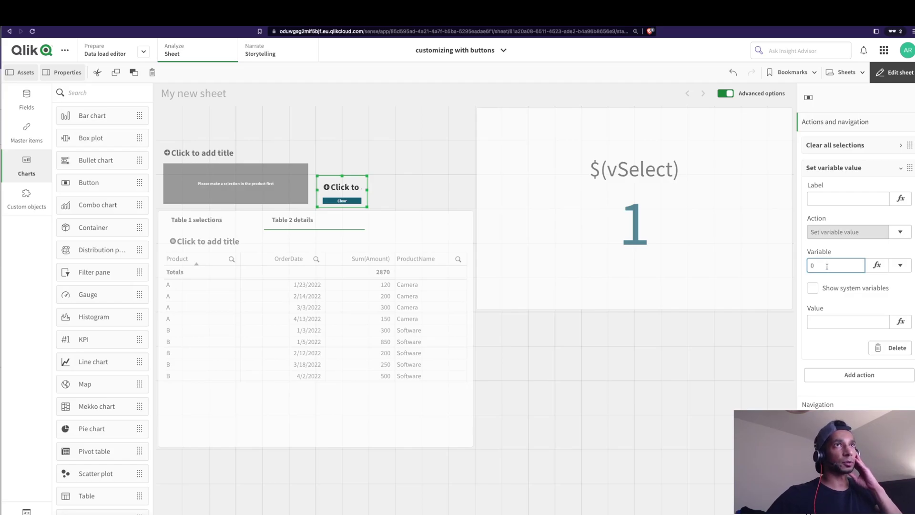
click(900, 265)
click(827, 321)
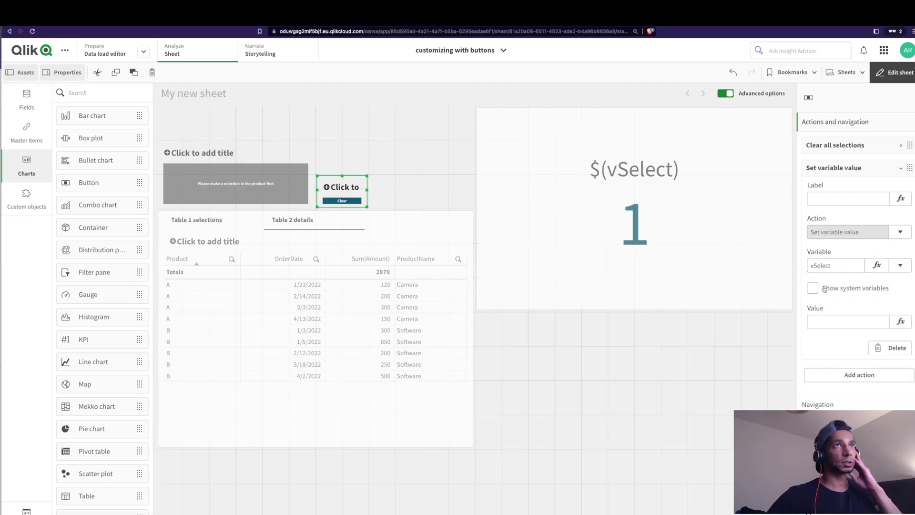
click(831, 322)
text(0)
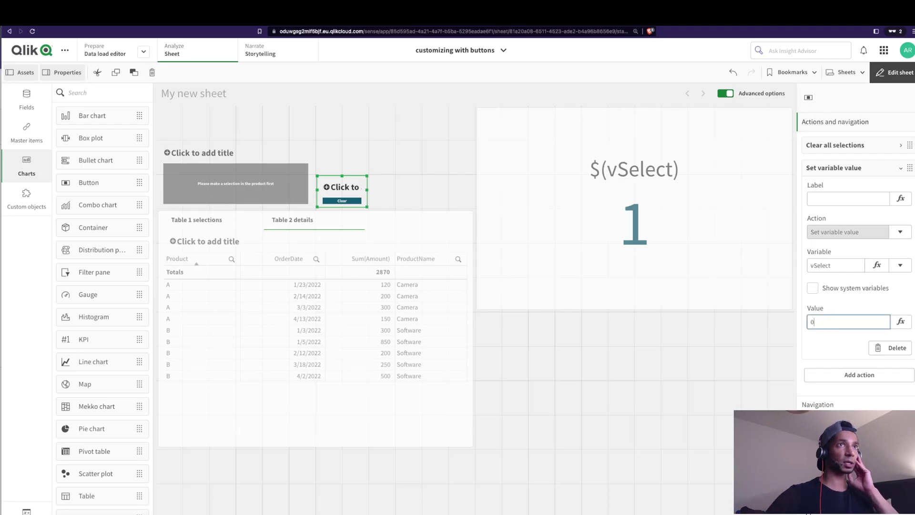
click(835, 336)
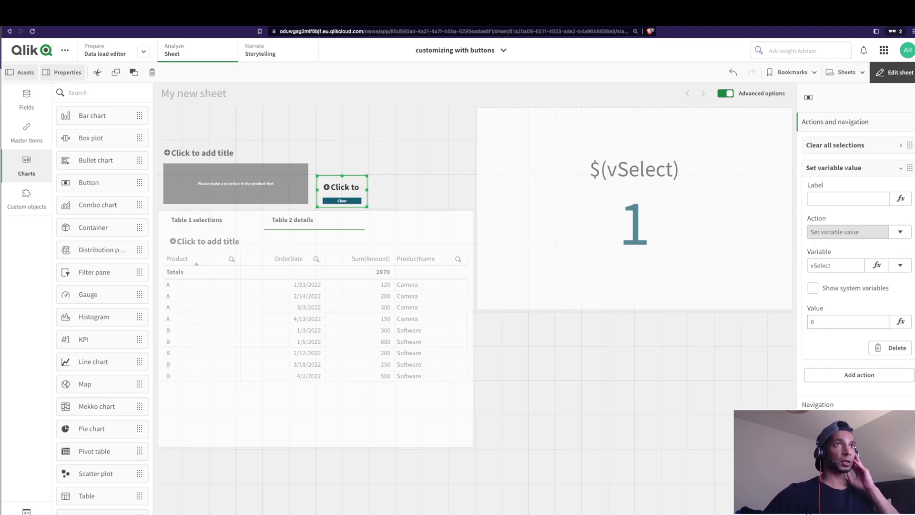
- Test the buttons: Clear resets vSelect to 0, the product button sets it back to 1
click(880, 75)
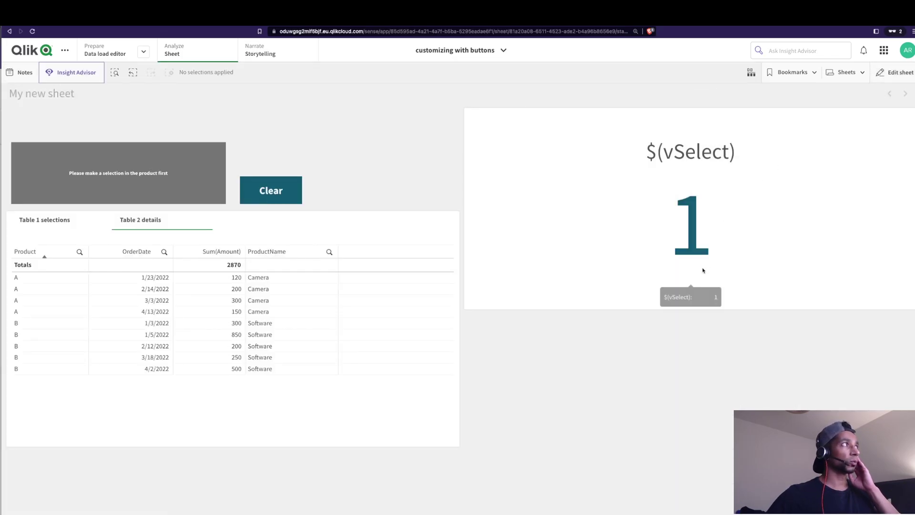
click(263, 192)
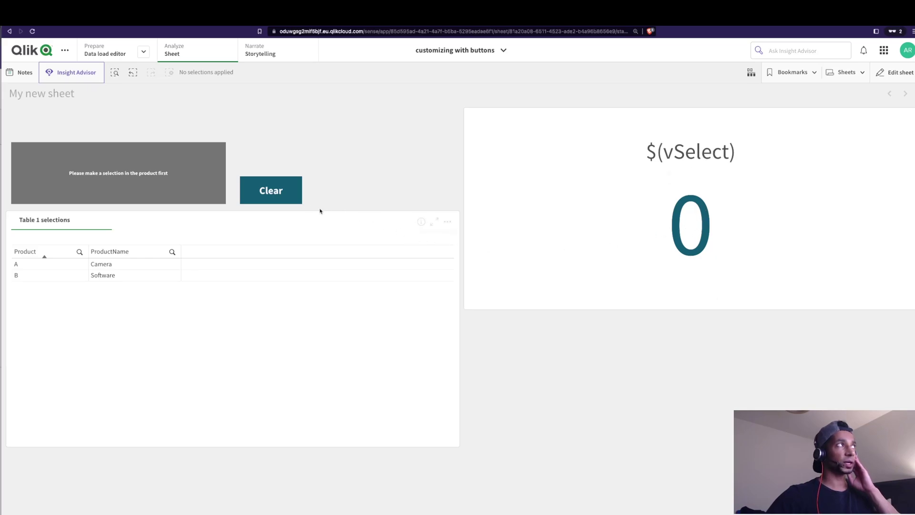
click(277, 191)
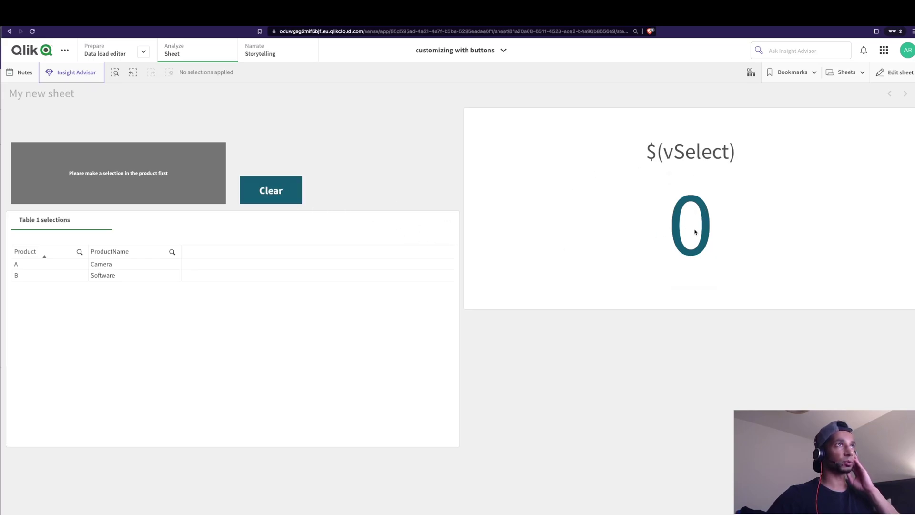
click(177, 187)
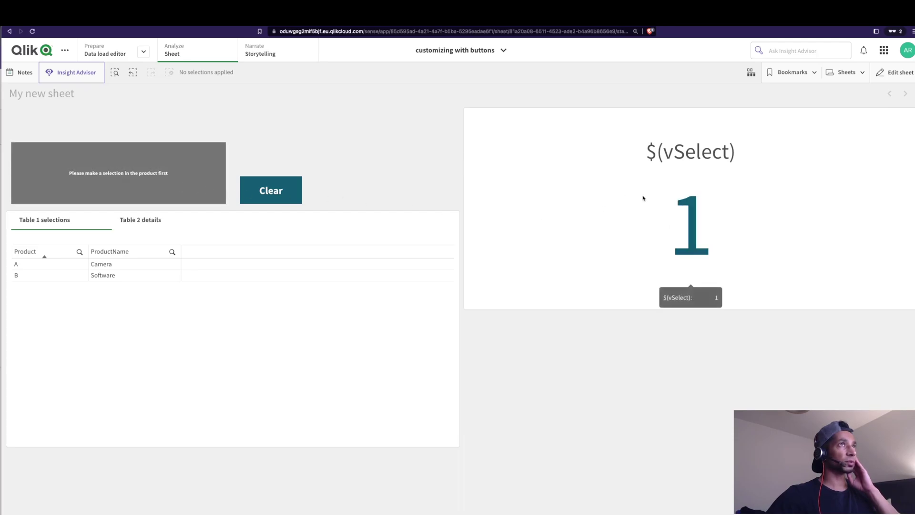
click(271, 198)
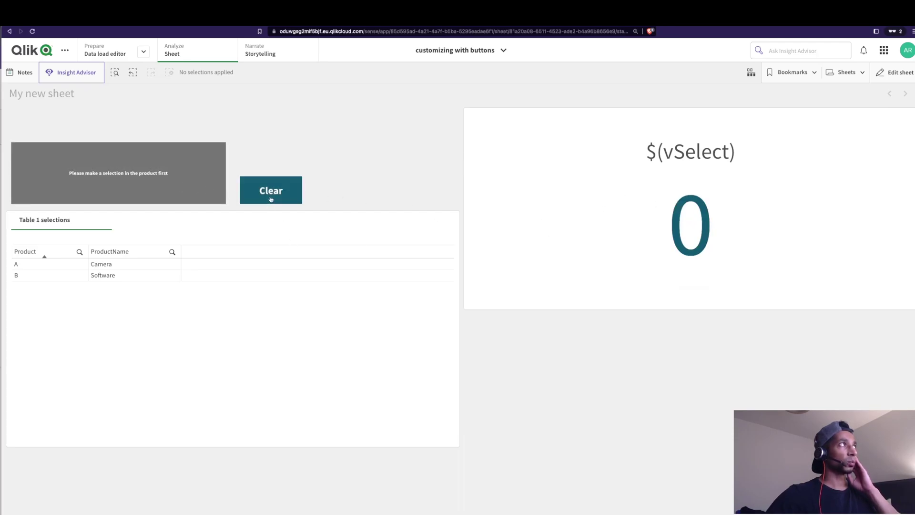
click(132, 184)
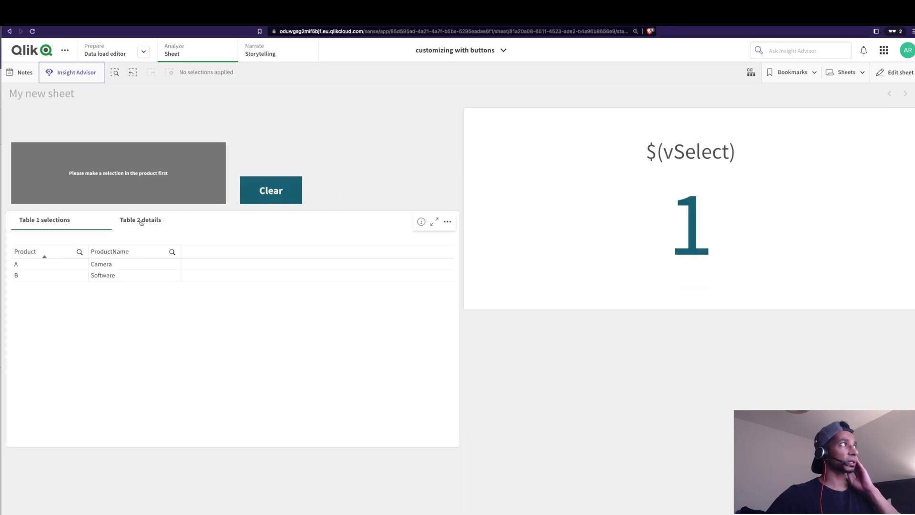
key(ctrl+e)
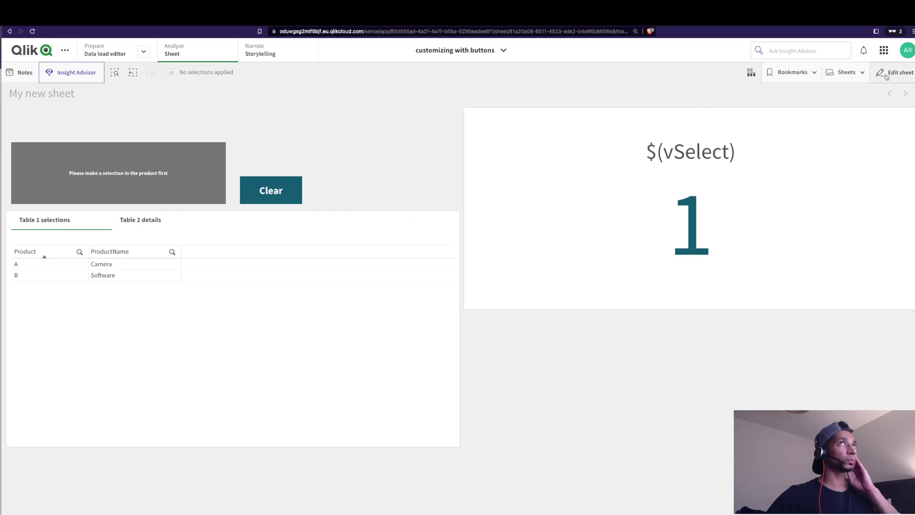
- Check the Table 2 details show condition in the container's tab list, then exit edit mode
click(310, 223)
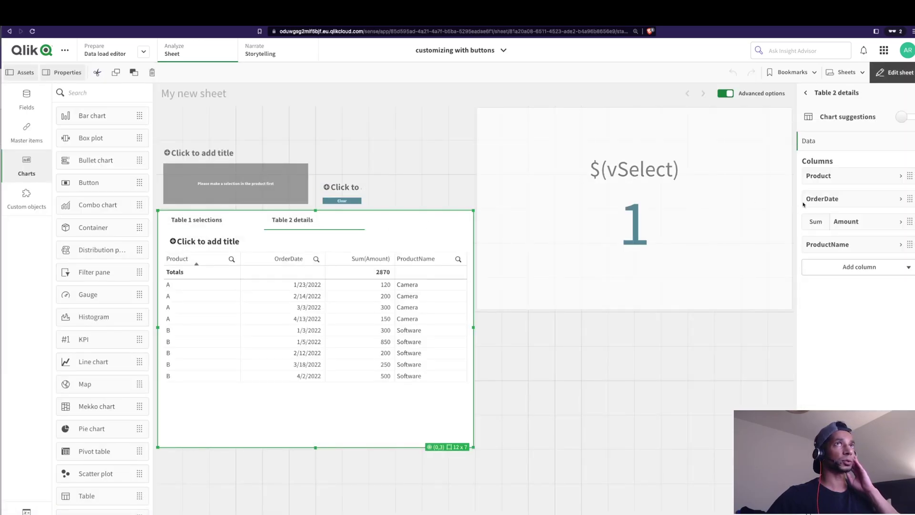
click(811, 98)
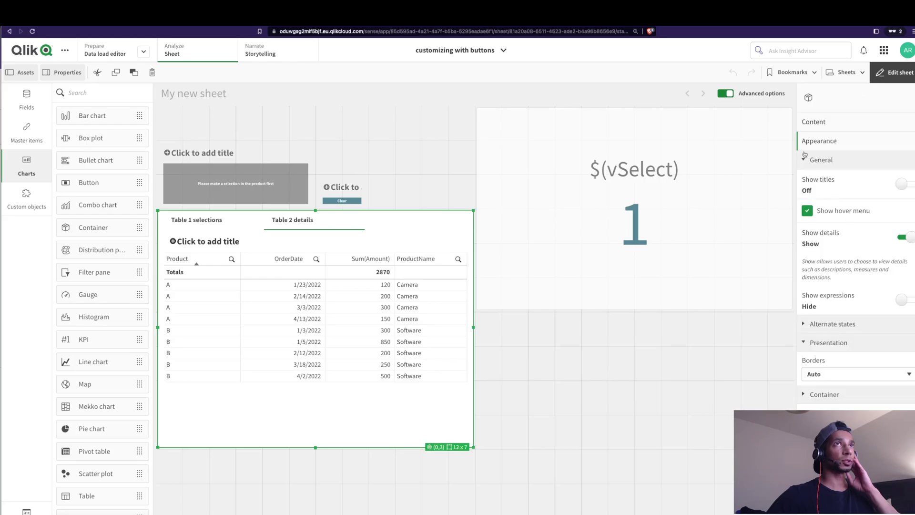
click(813, 123)
click(839, 187)
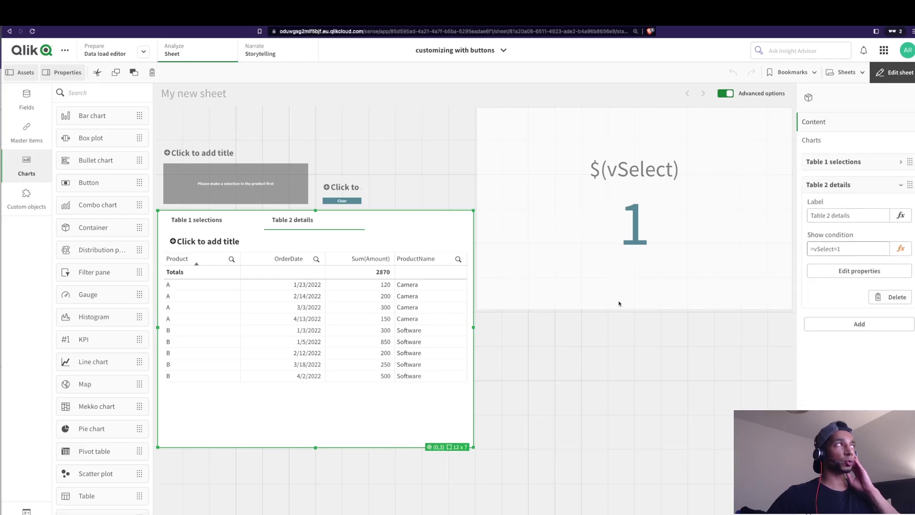
click(892, 72)
- Reset vSelect to 0 with Clear and sort Table 1 selections by ProductName
click(288, 197)
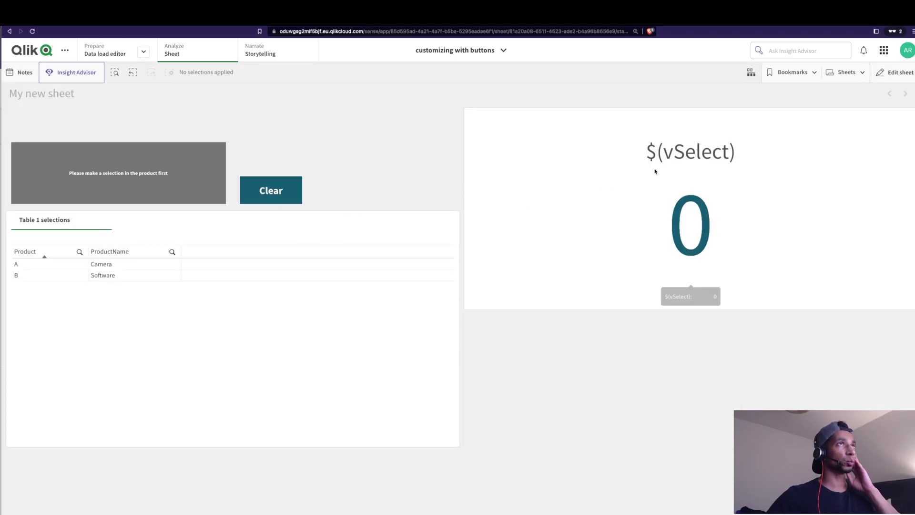
click(143, 252)
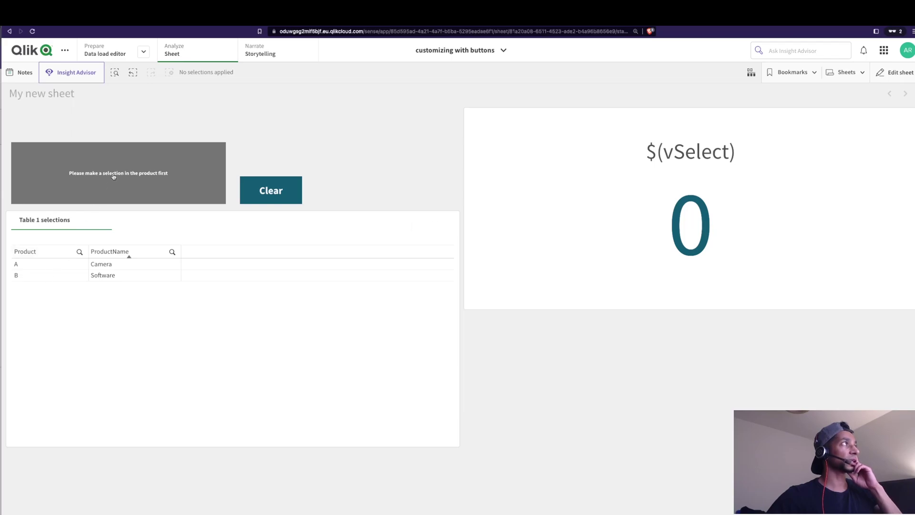
mouse_move(705, 228)
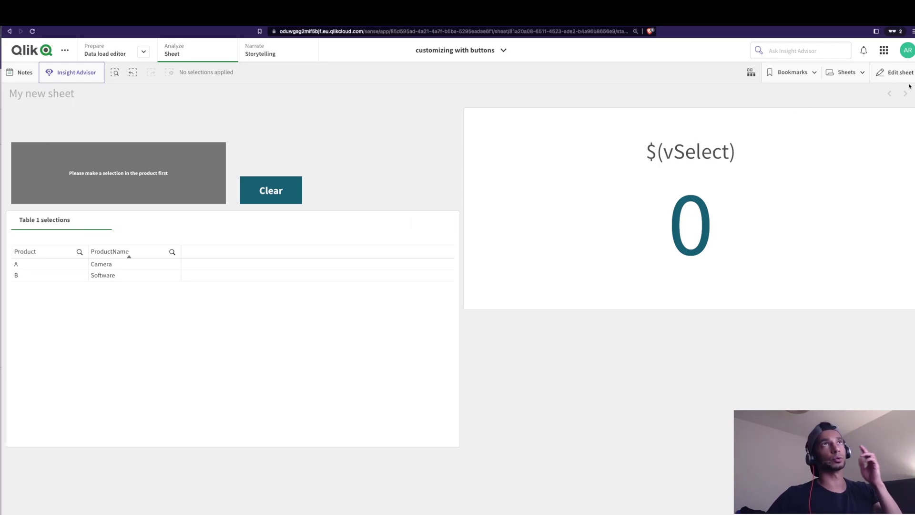
- Copy Table 2's show condition into Table 1 selections, changing it to =vSelect=0
click(896, 72)
click(202, 223)
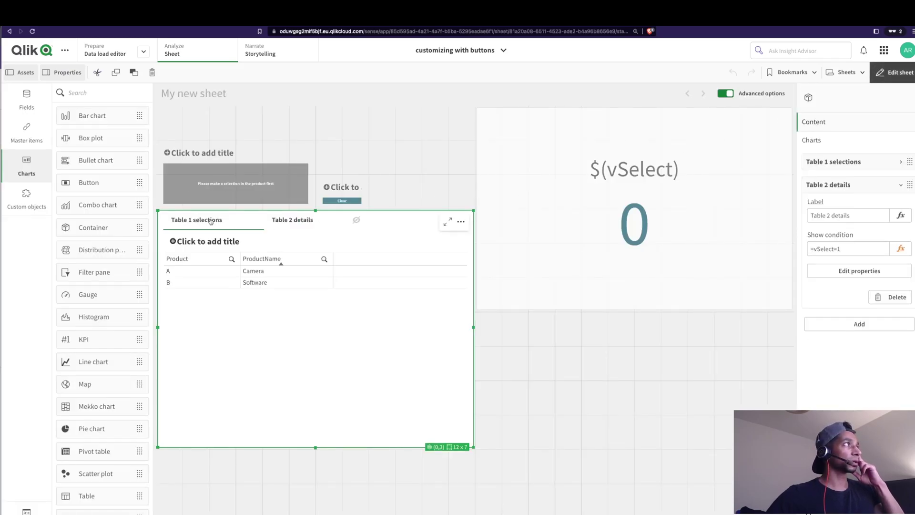
drag(811, 248, 854, 248)
key(ctrl+c)
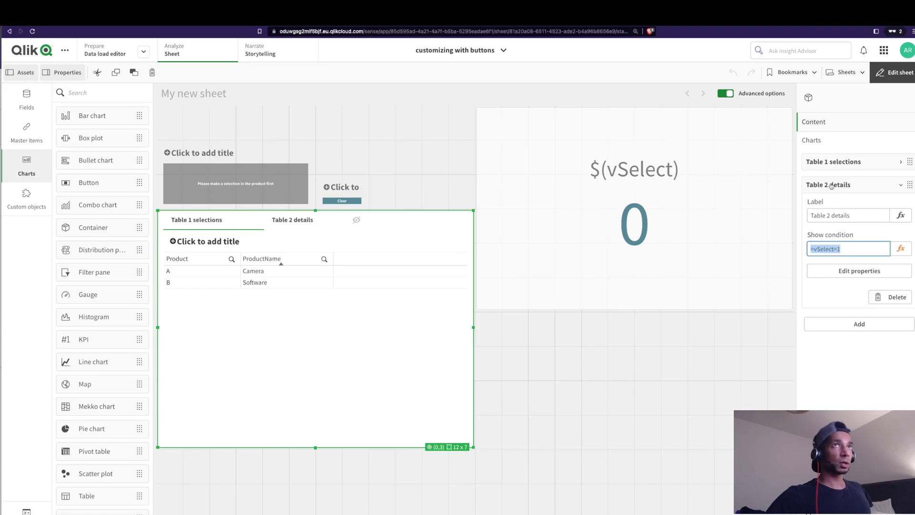
click(834, 161)
click(852, 226)
key(ctrl+v)
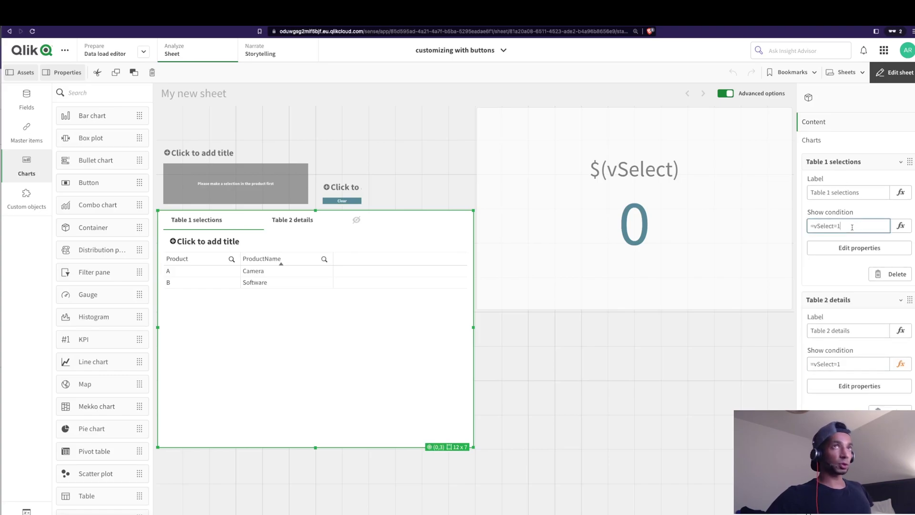
key(BackSpace)
text(0)
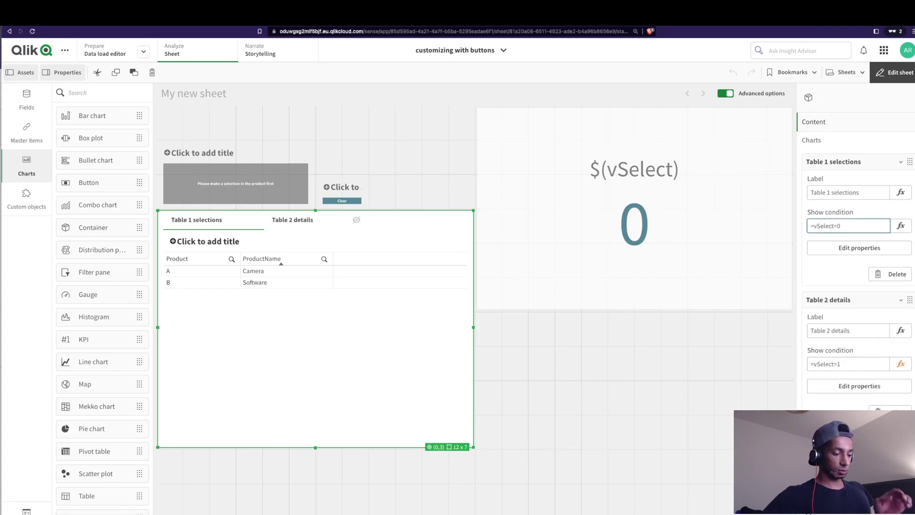
key(Return)
key(ctrl+e)
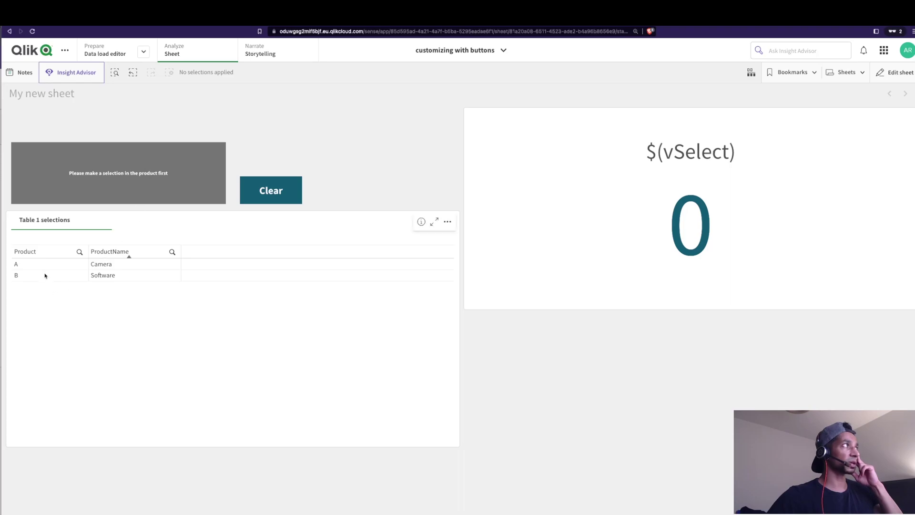
- Select product A and show its order details with the detail button
click(21, 265)
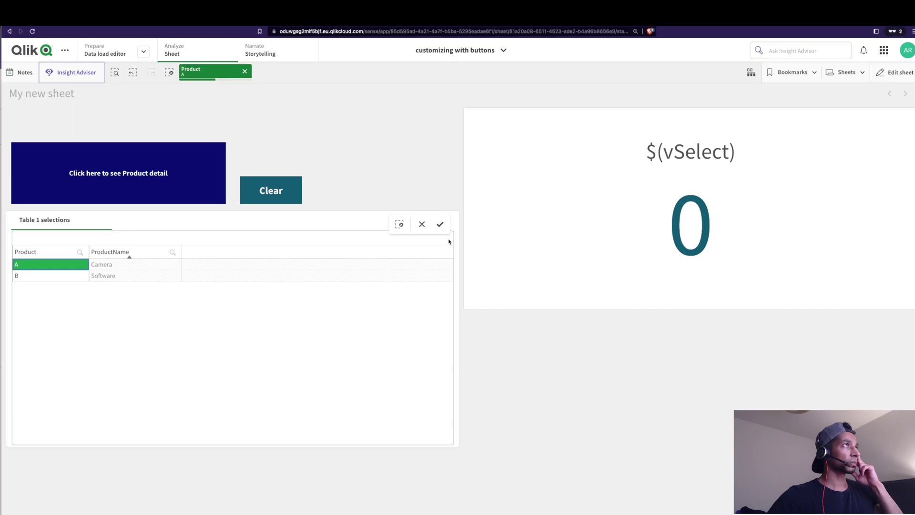
click(441, 224)
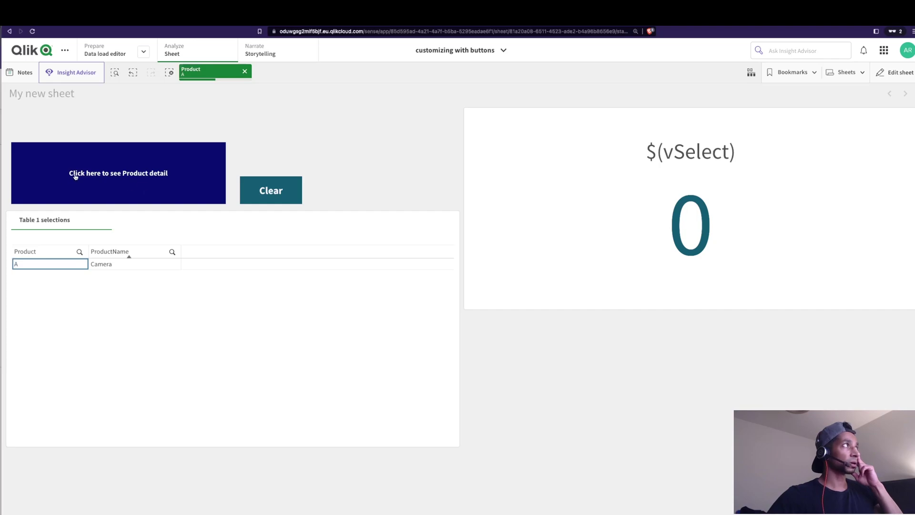
click(149, 182)
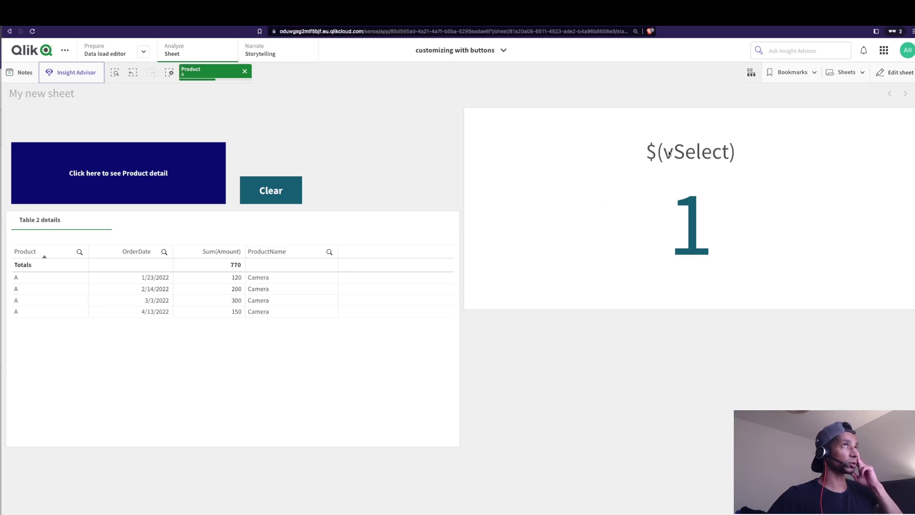
mouse_move(675, 160)
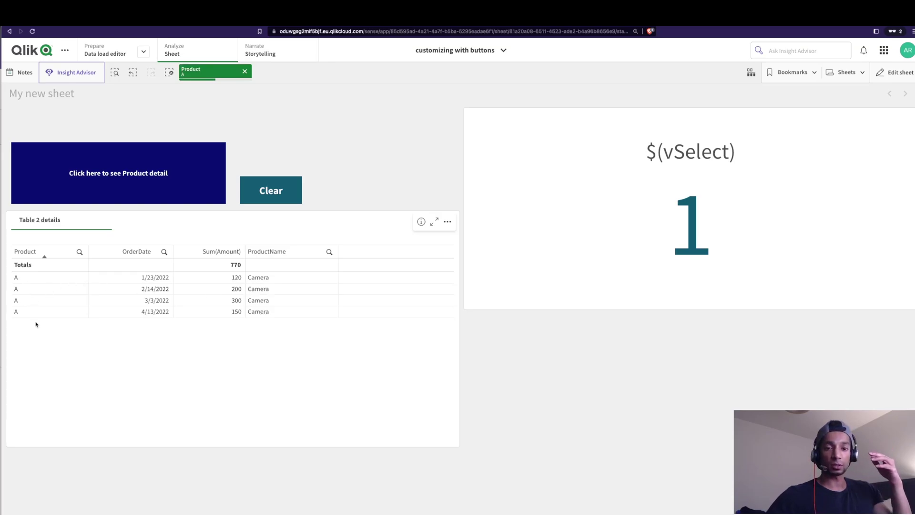
- Clear the selection, then select product B and show its order details
click(276, 193)
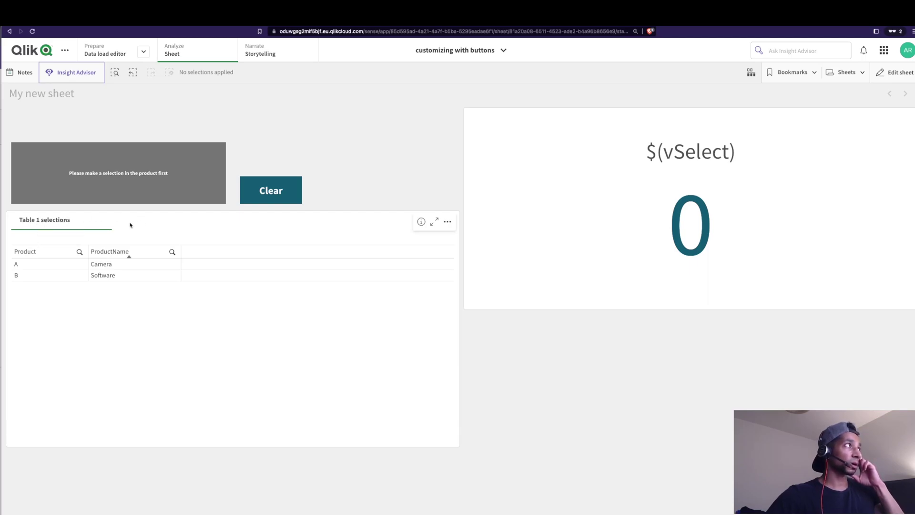
click(42, 279)
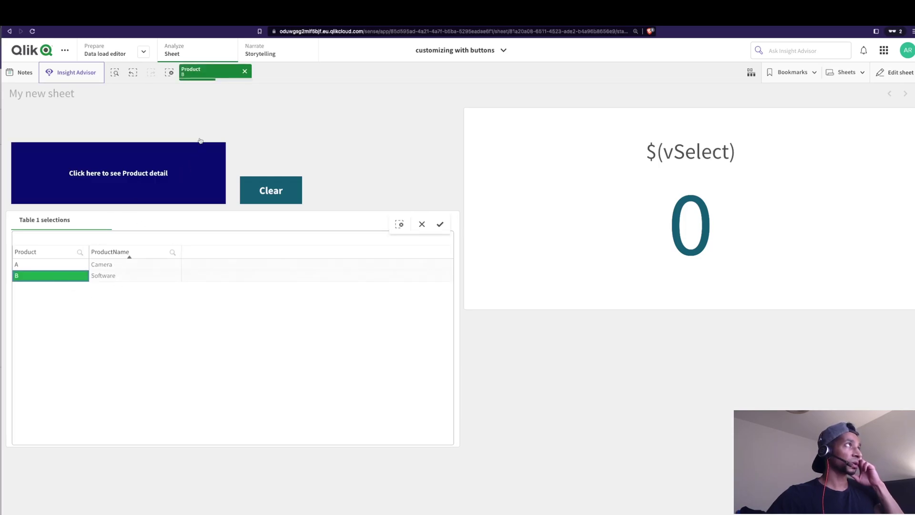
click(127, 175)
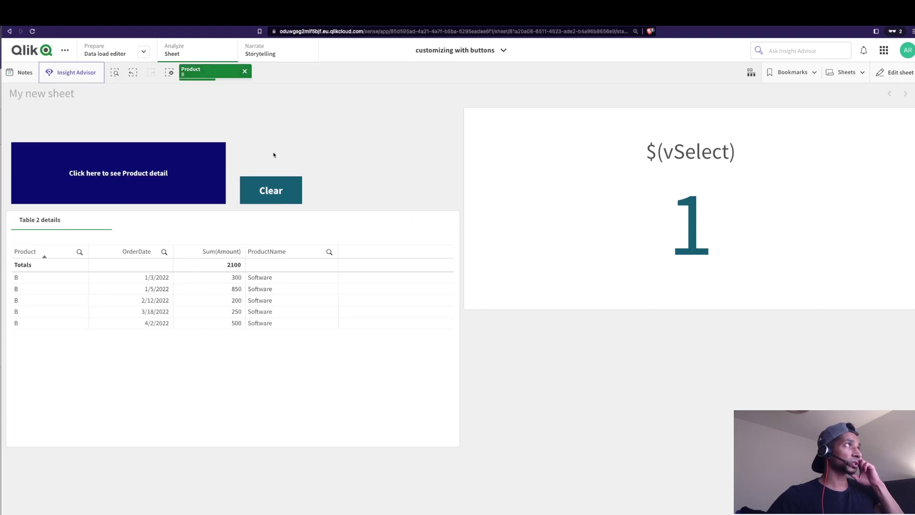
- Reset vSelect with the Clear button, then delete the $(vSelect) KPI and leave edit mode
click(275, 195)
double_click(754, 122)
right_click(753, 122)
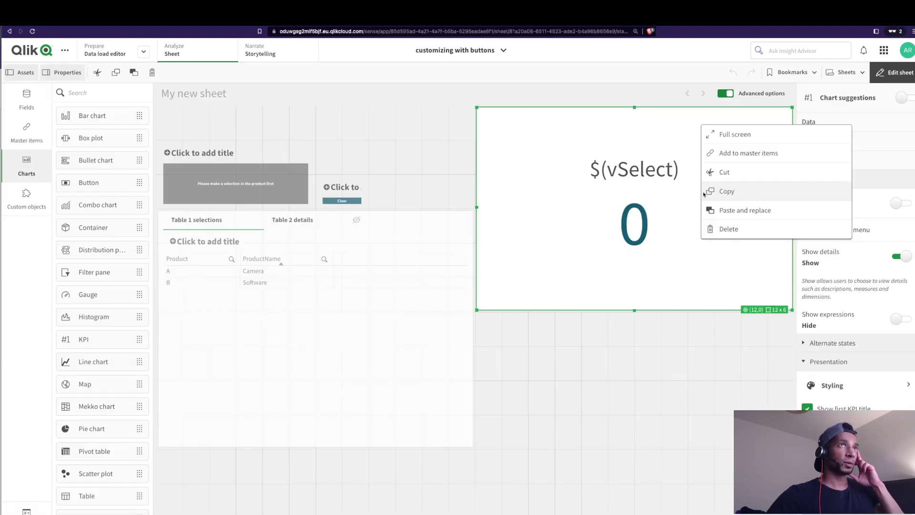
click(728, 231)
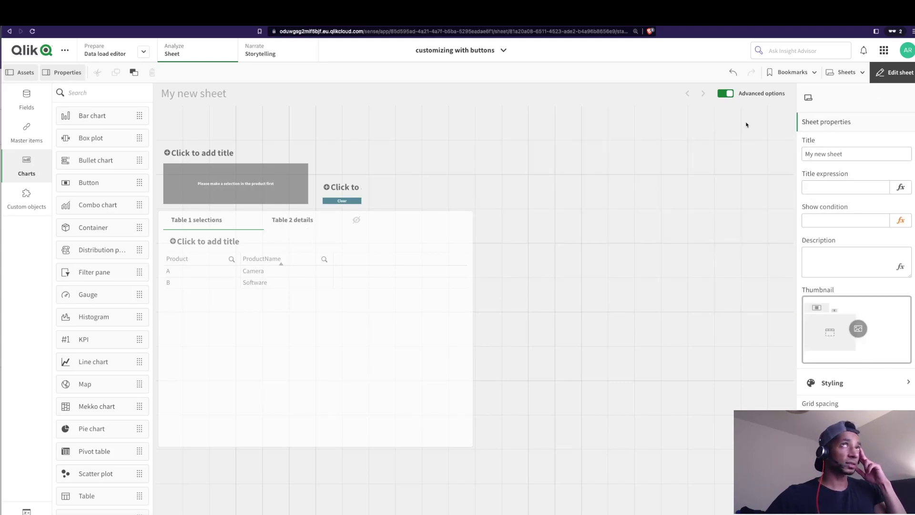
click(894, 72)
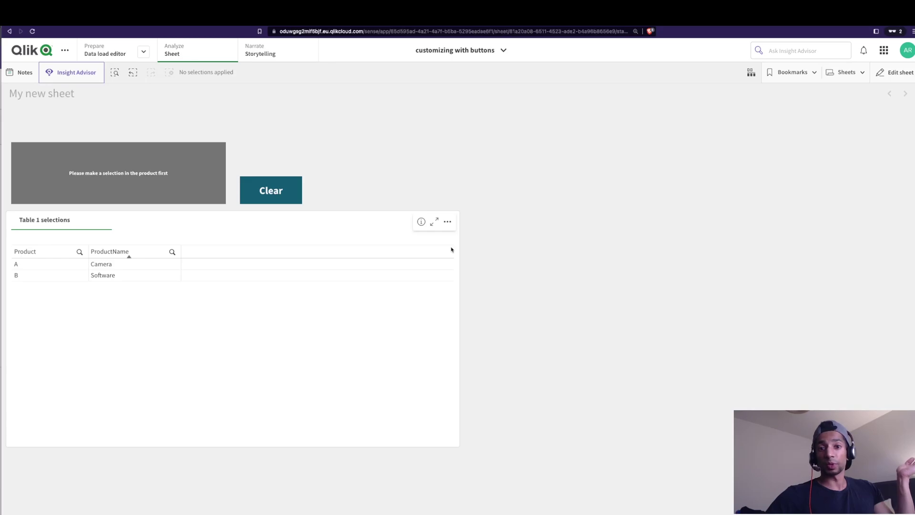